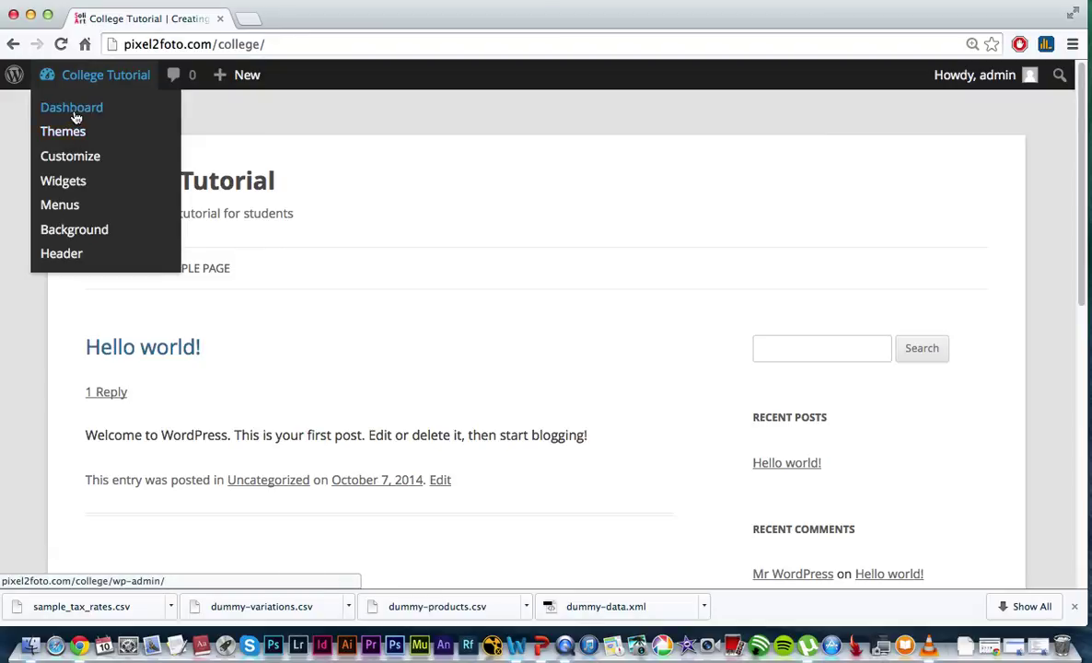
Search the plugin directory for 'woocommerce' and install the WooCommerce plugin
click(77, 117)
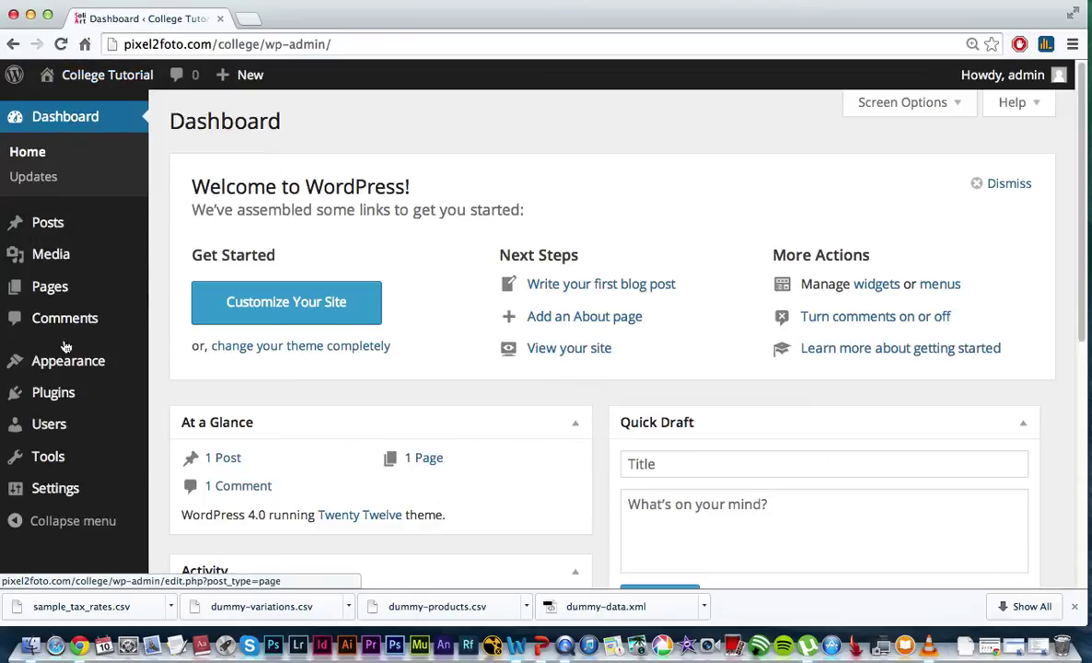
mouse_move(54, 393)
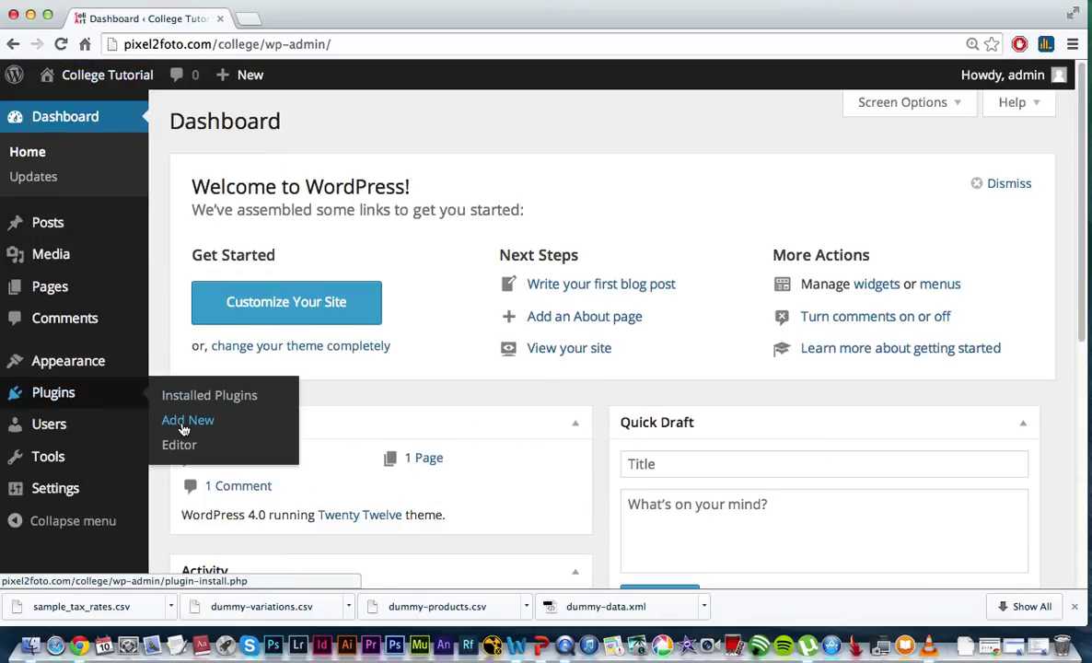
click(184, 425)
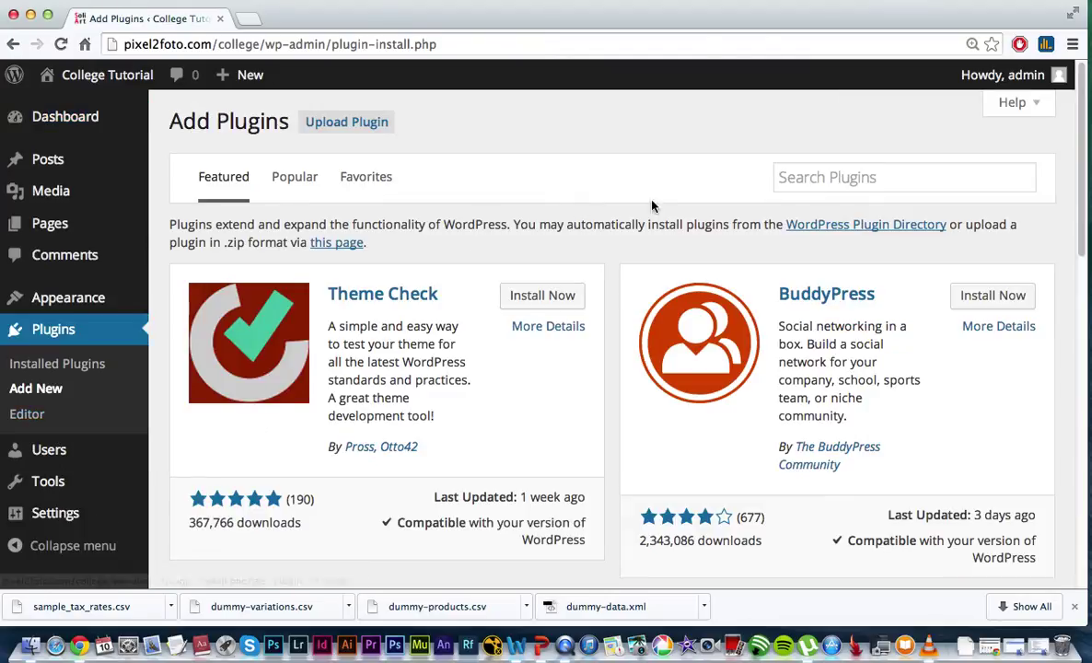
click(813, 188)
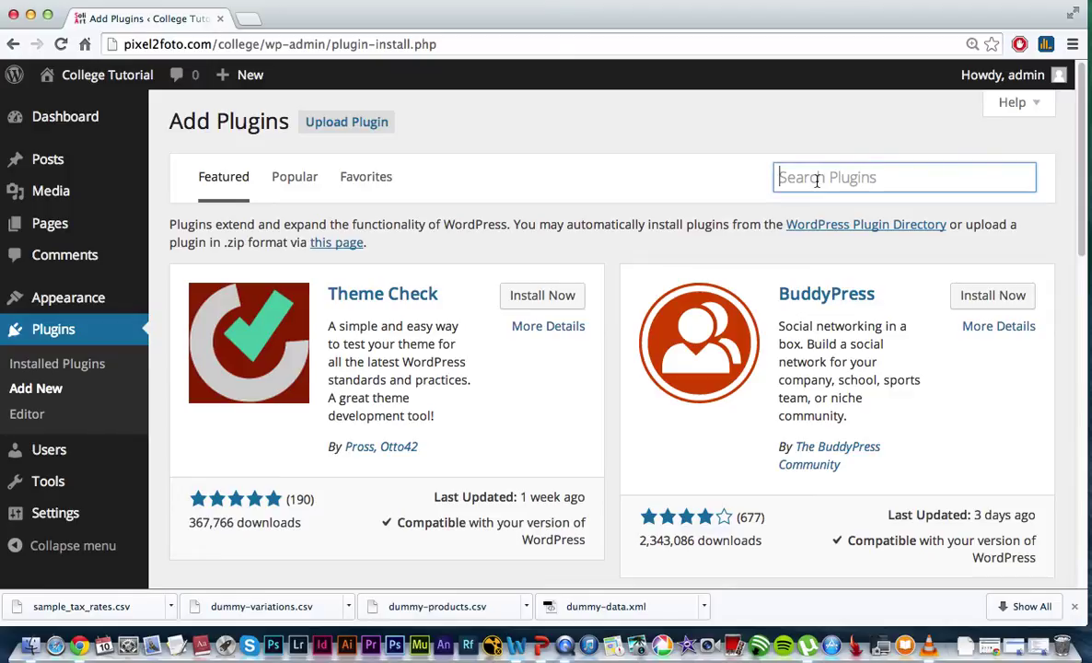
text(wo)
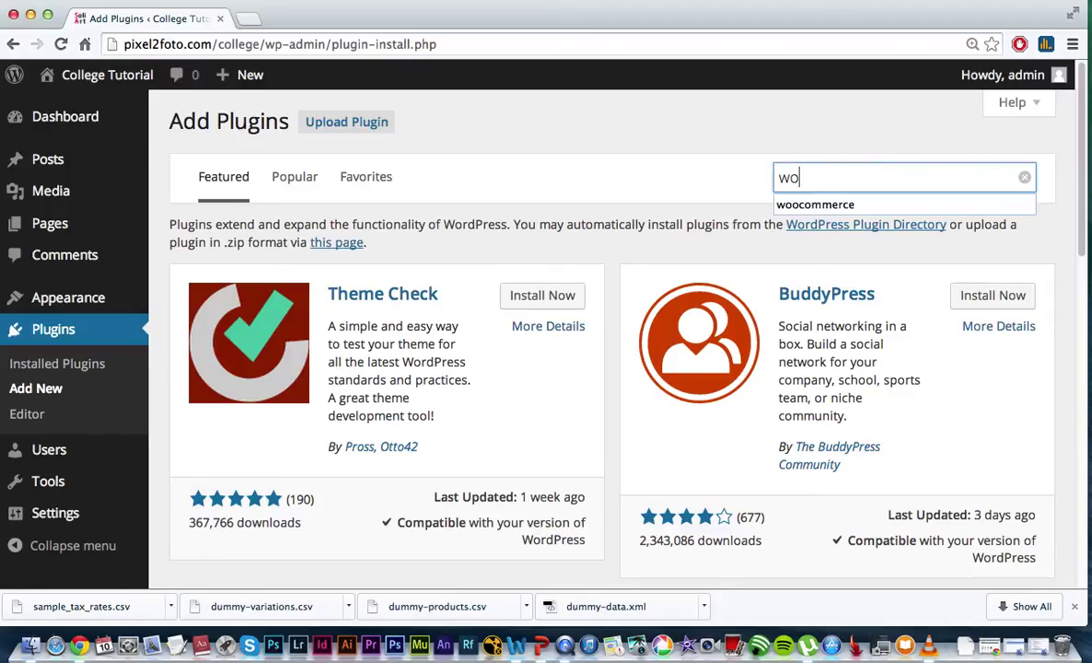
text(ocommerce)
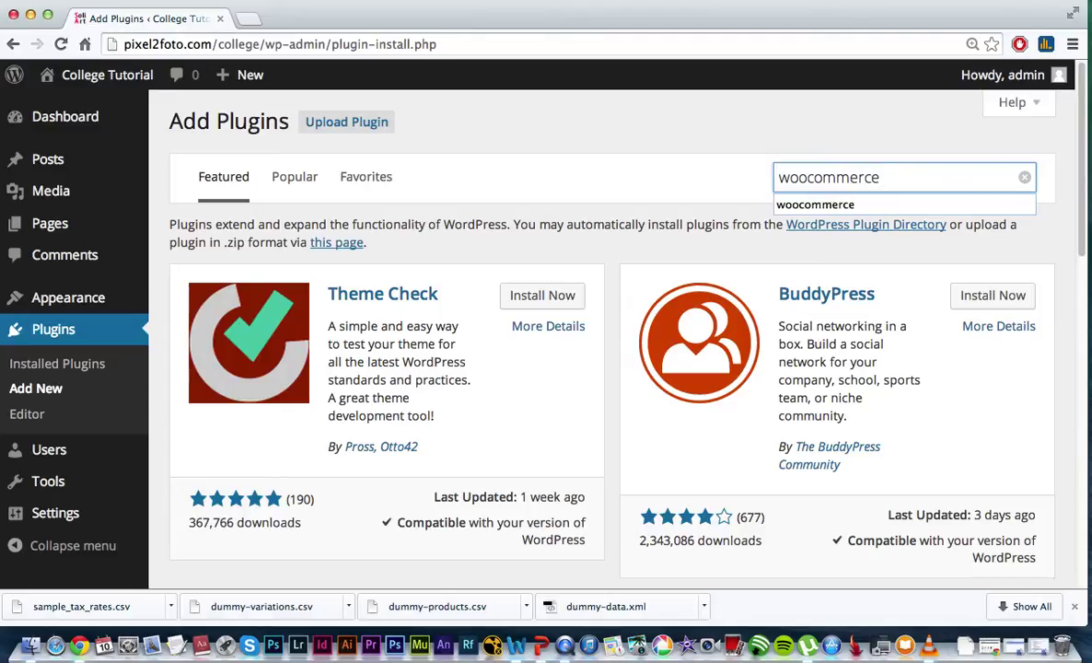
key(Return)
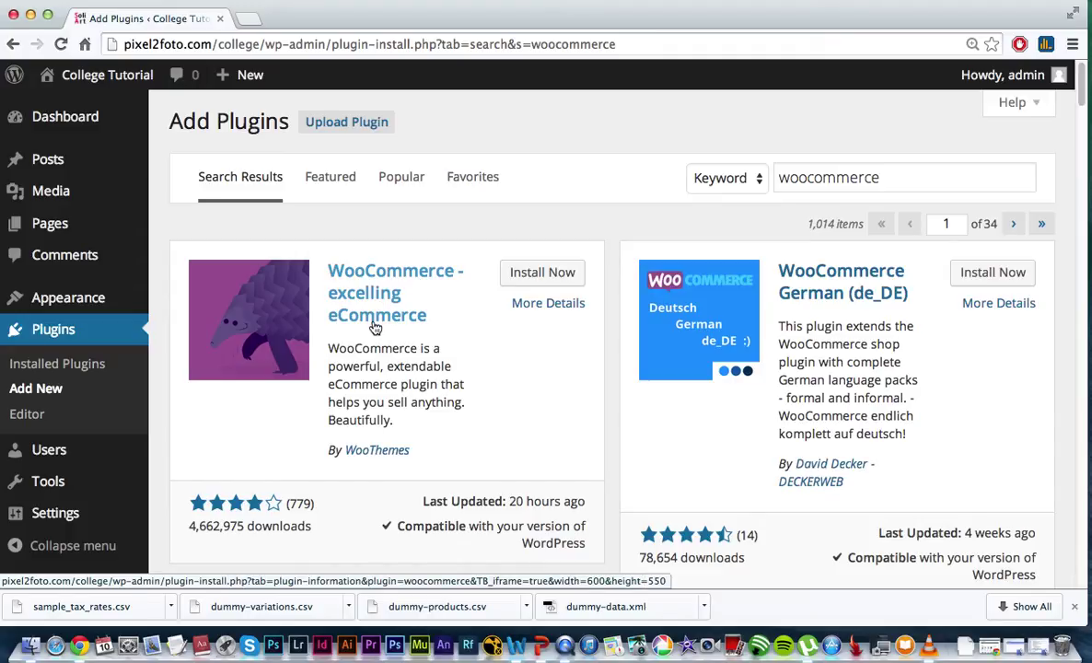
click(561, 275)
Confirm the WooCommerce 2.2.6 installation and activate the plugin
click(663, 227)
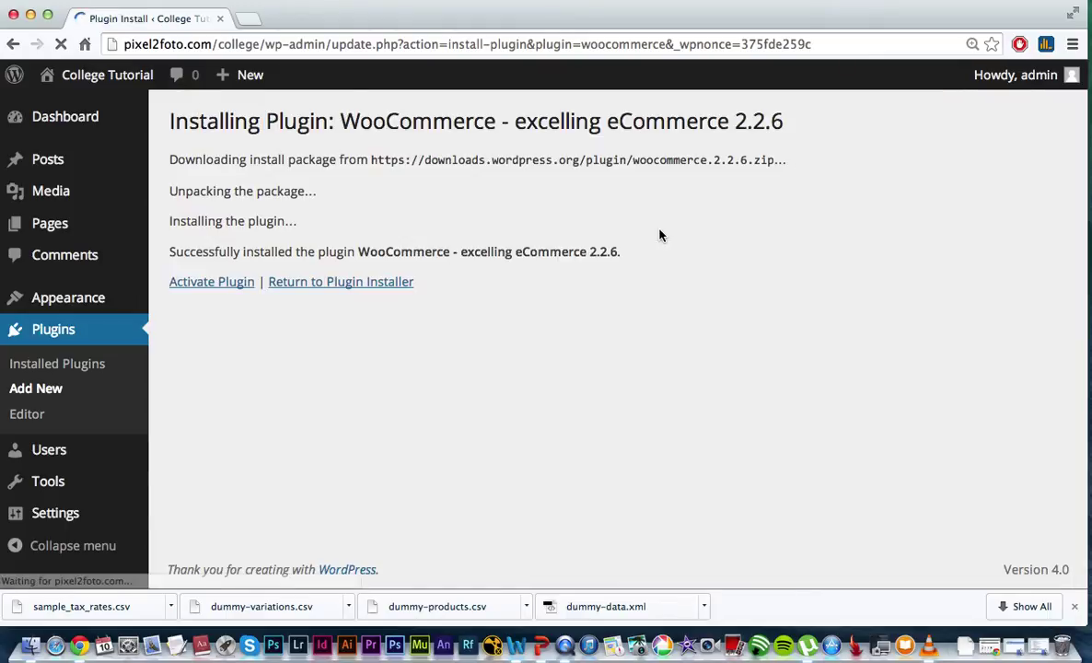
click(233, 284)
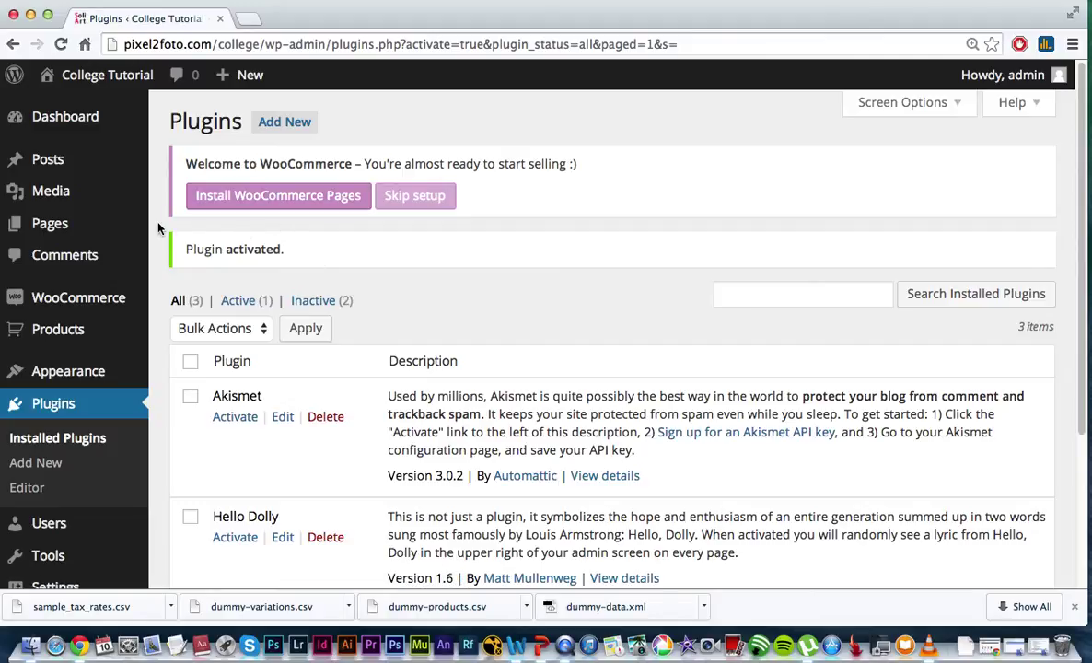
click(72, 229)
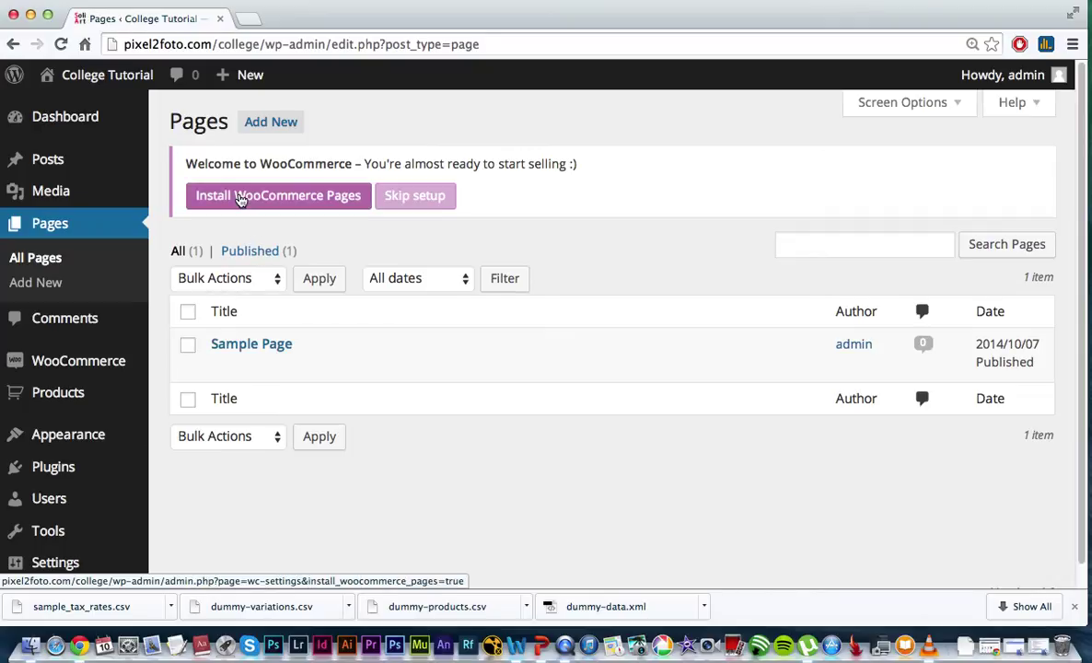
Install the WooCommerce store pages from the welcome notice
click(238, 200)
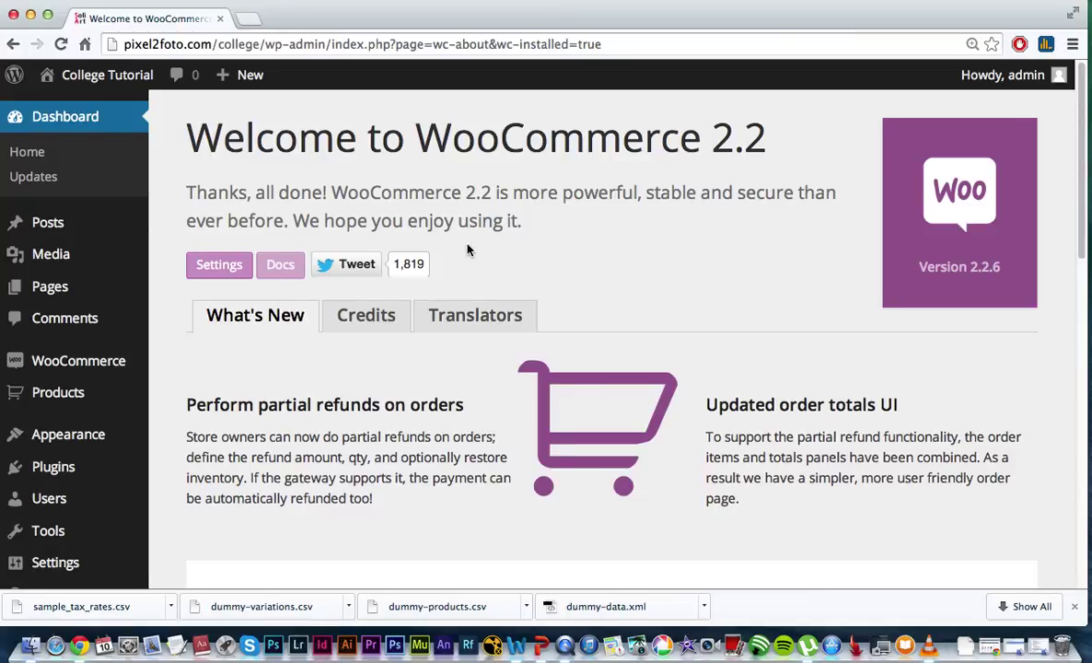
Read through the Welcome to WooCommerce 2.2 notes, then go to All Pages
scroll(465, 249, down, 1)
scroll(464, 250, up, 1)
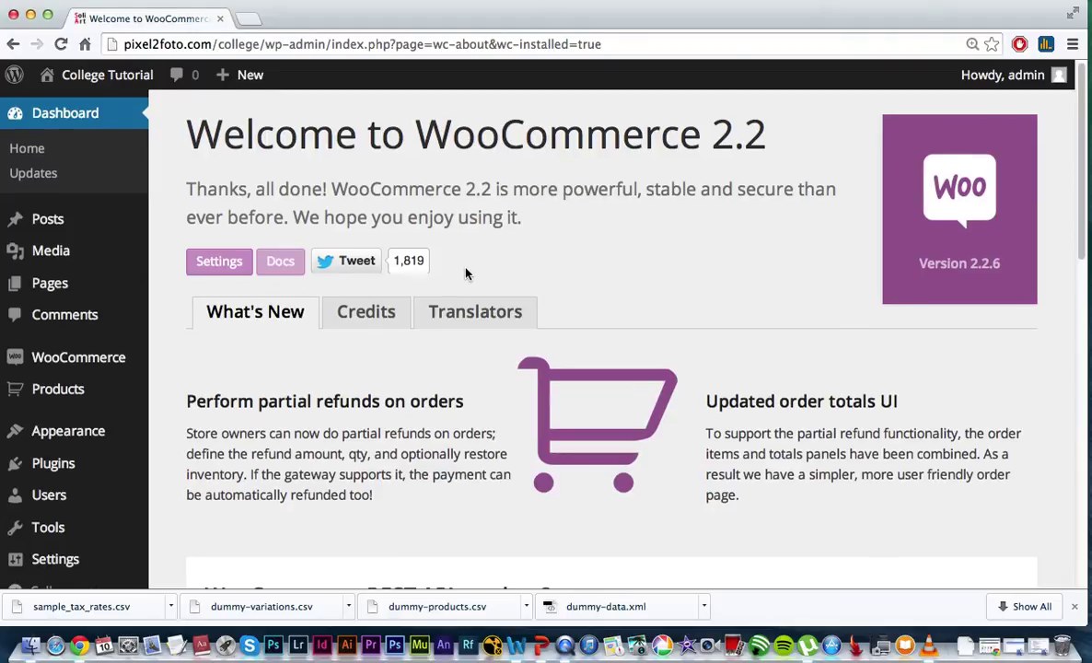
scroll(466, 268, down, 1)
scroll(466, 270, down, 1)
scroll(467, 274, down, 1)
scroll(467, 275, down, 2)
scroll(467, 273, down, 1)
scroll(466, 273, down, 2)
scroll(466, 274, down, 1)
scroll(466, 273, down, 1)
scroll(466, 274, down, 1)
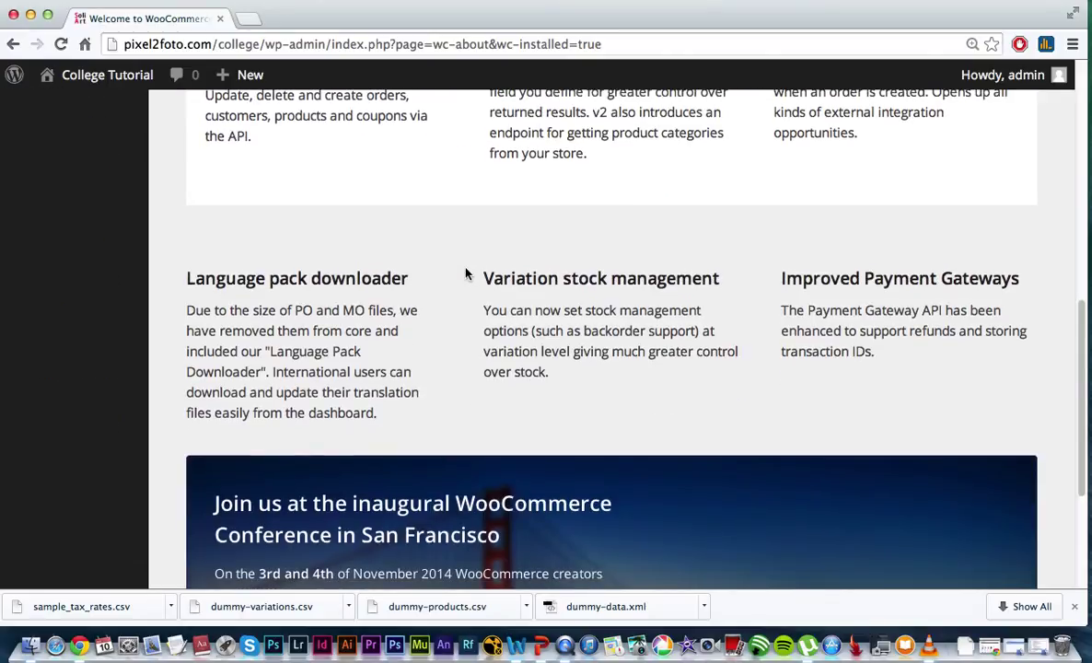
scroll(467, 274, down, 5)
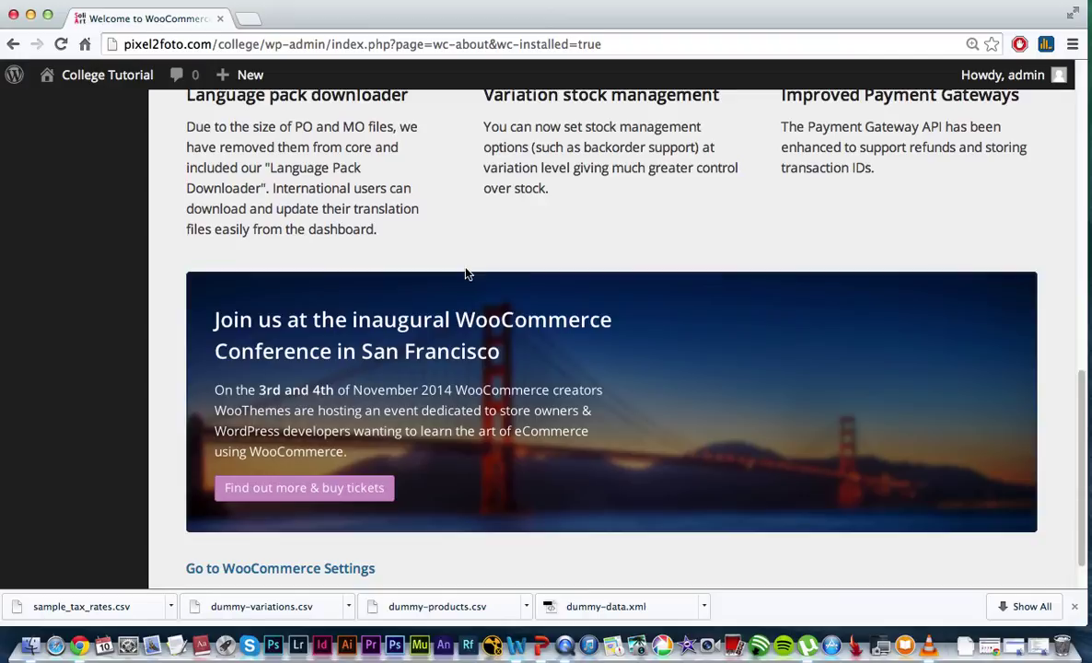
scroll(467, 274, up, 5)
scroll(467, 274, up, 10)
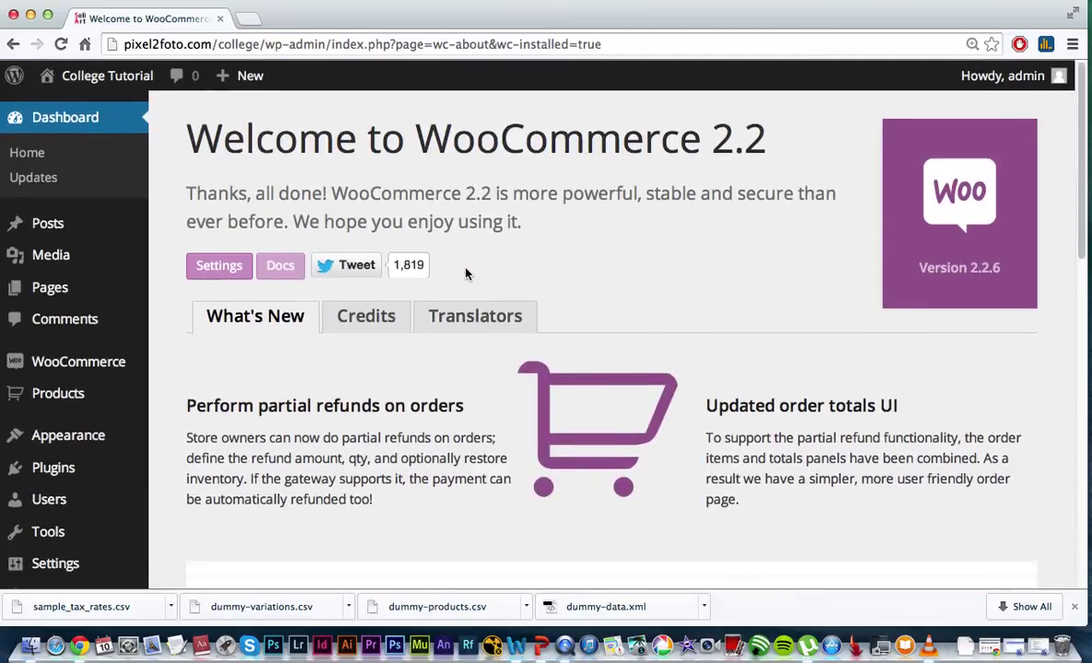
click(58, 291)
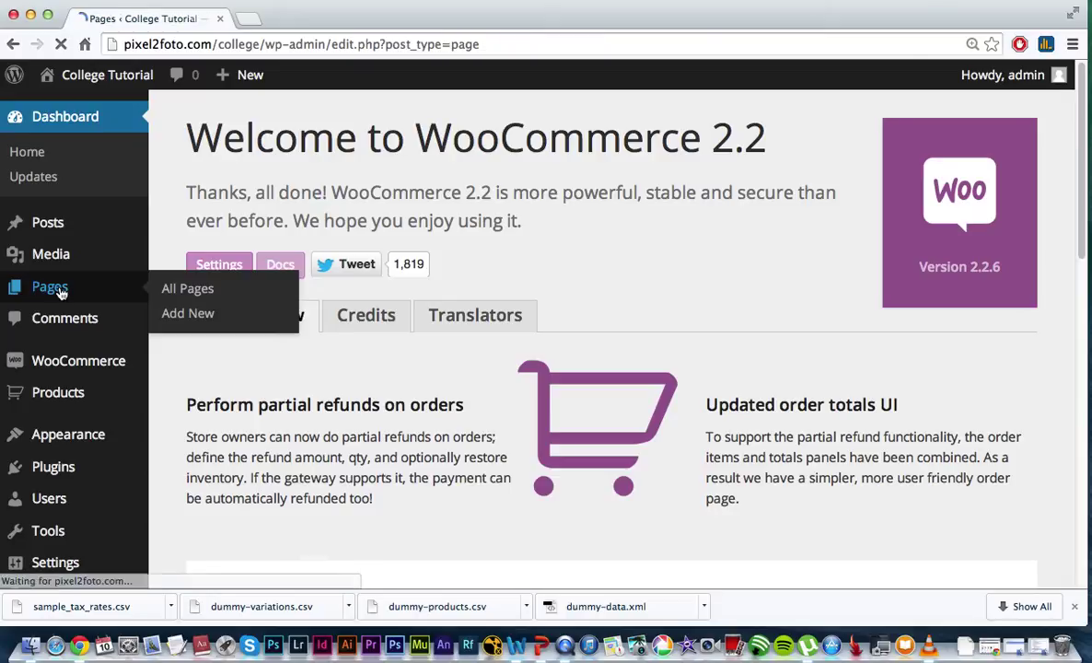
mouse_move(276, 263)
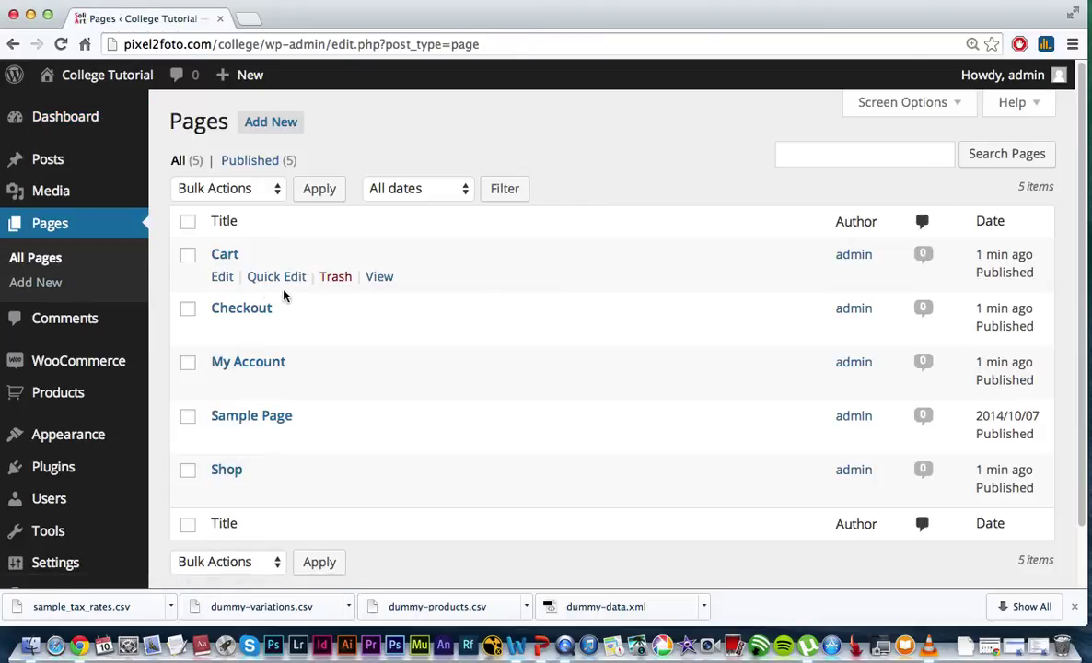
Check that Cart, Checkout, My Account and Shop appear in the Pages list
scroll(293, 296, down, 1)
scroll(293, 297, down, 1)
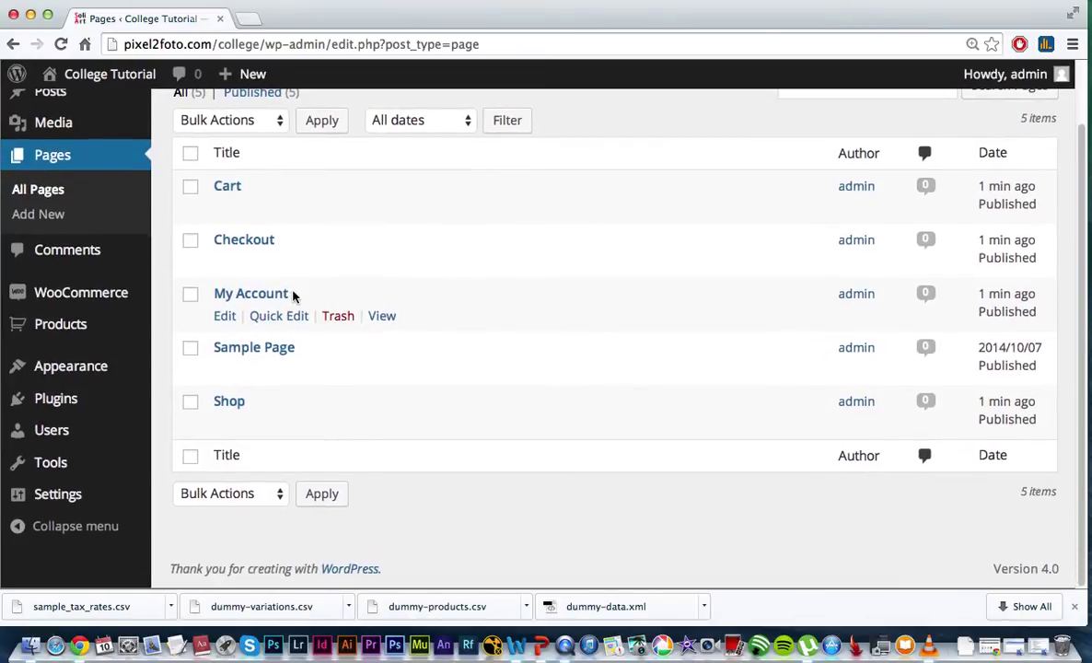
scroll(293, 295, up, 1)
scroll(293, 297, up, 1)
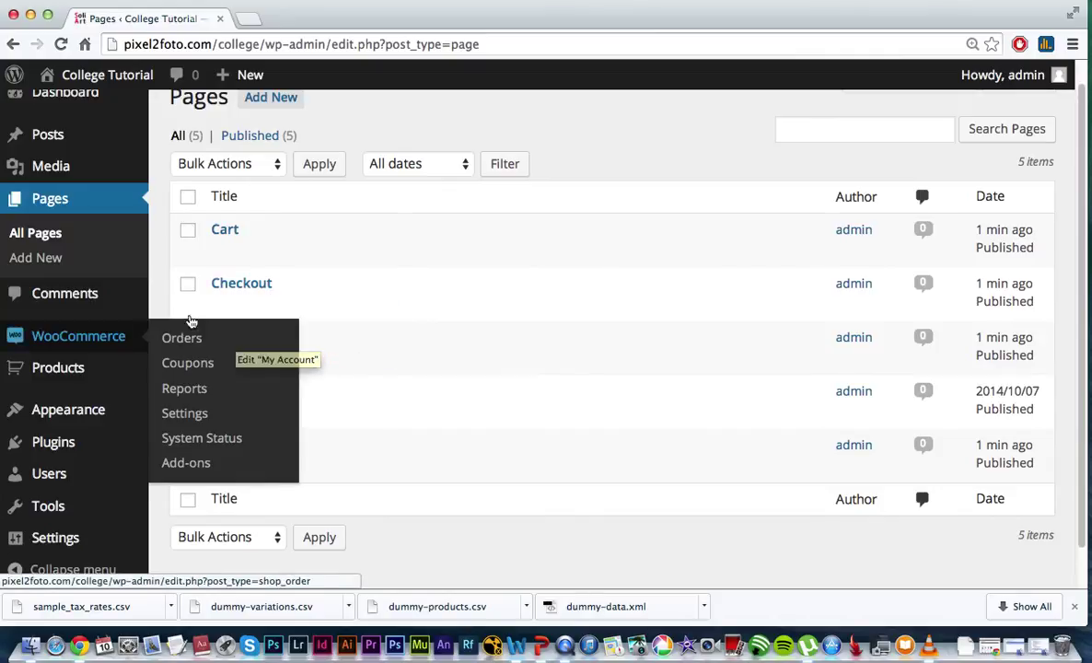
mouse_move(102, 75)
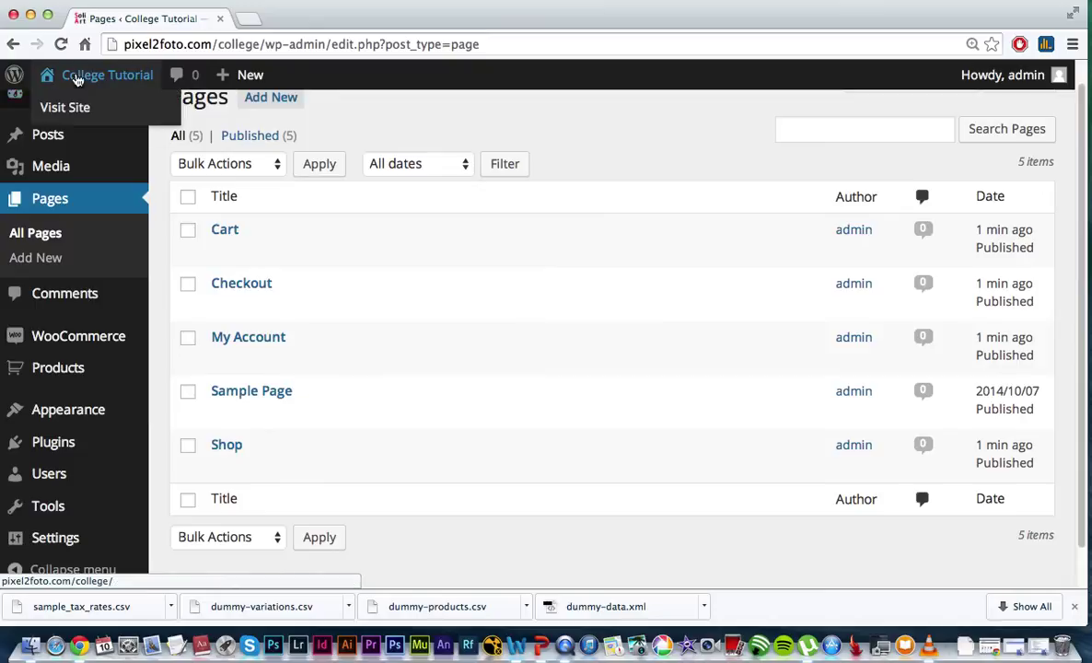
right_click(70, 109)
View the live College Tutorial site in a new tab, then return to Pages
click(79, 110)
click(257, 19)
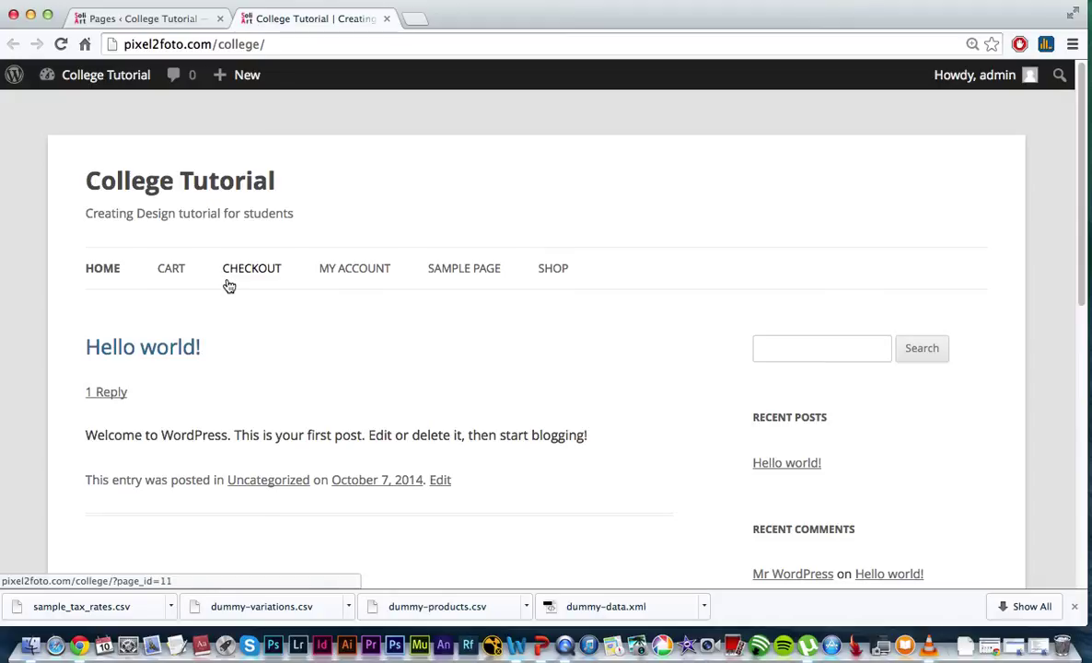
click(117, 20)
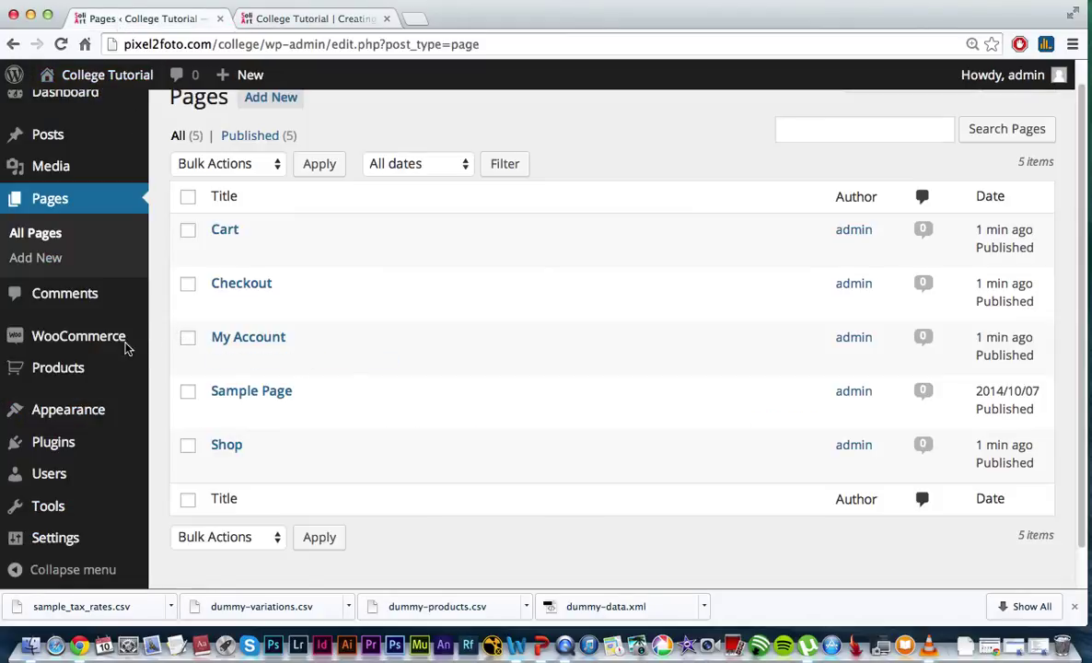
mouse_move(68, 410)
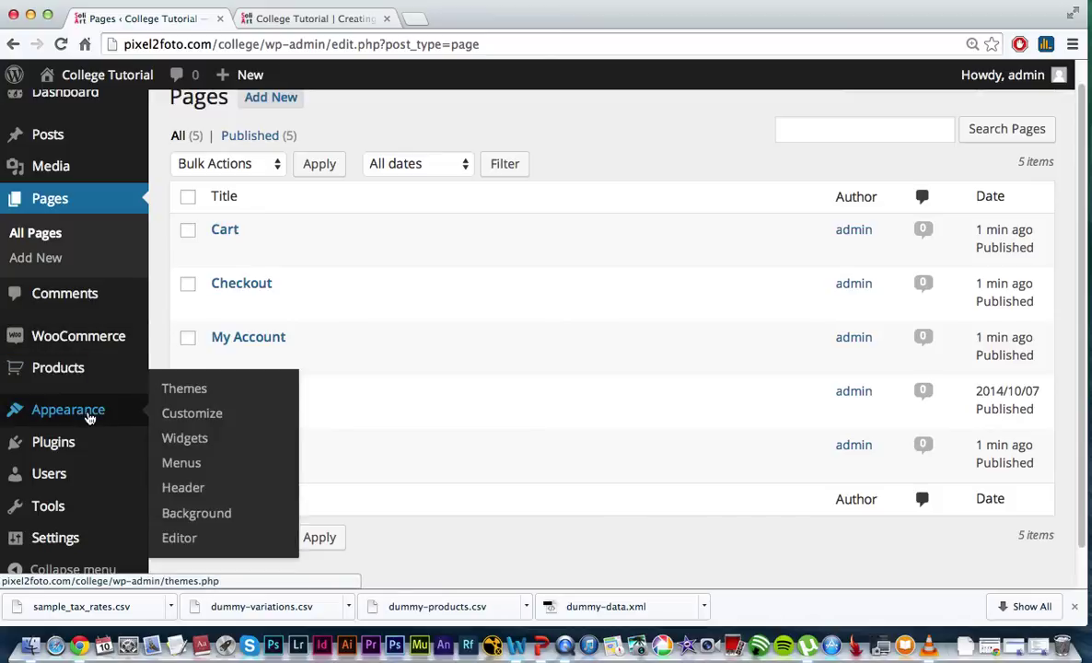
Move Shop to sit directly after Home in the new menu
click(176, 468)
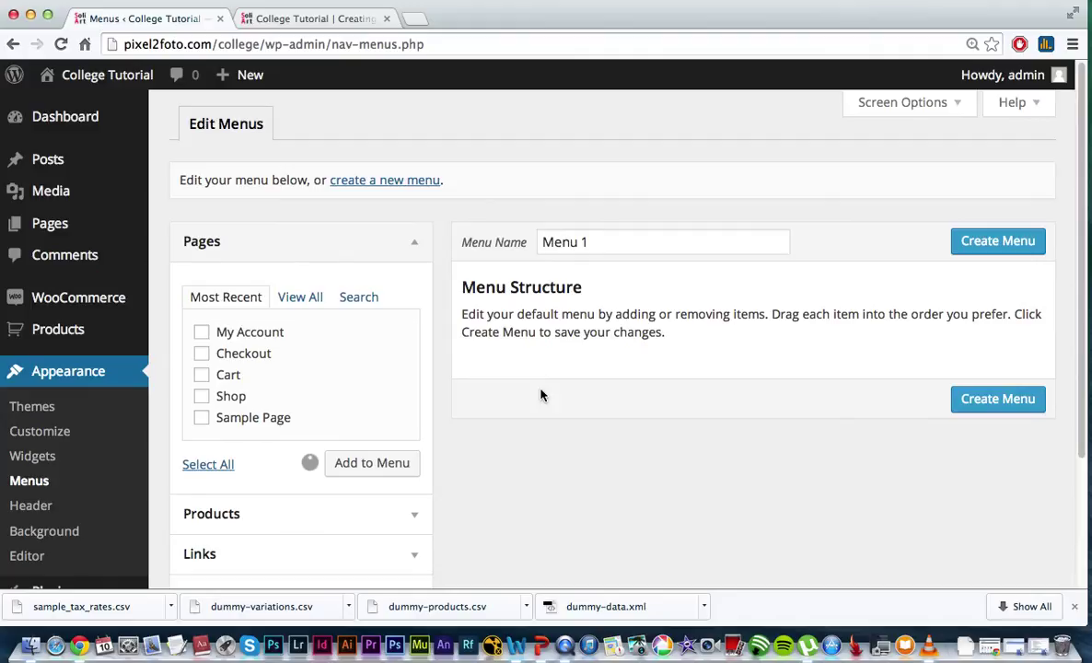
scroll(538, 393, down, 2)
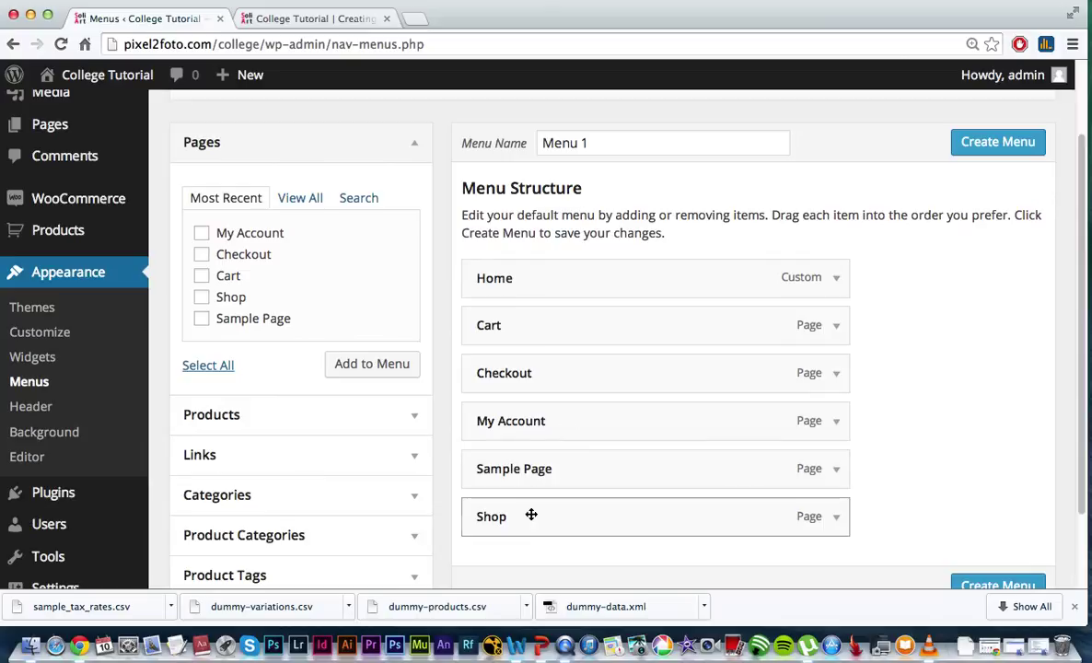
mouse_move(527, 515)
mouse_down()
mouse_move(516, 445)
mouse_move(526, 308)
mouse_move(521, 327)
mouse_up()
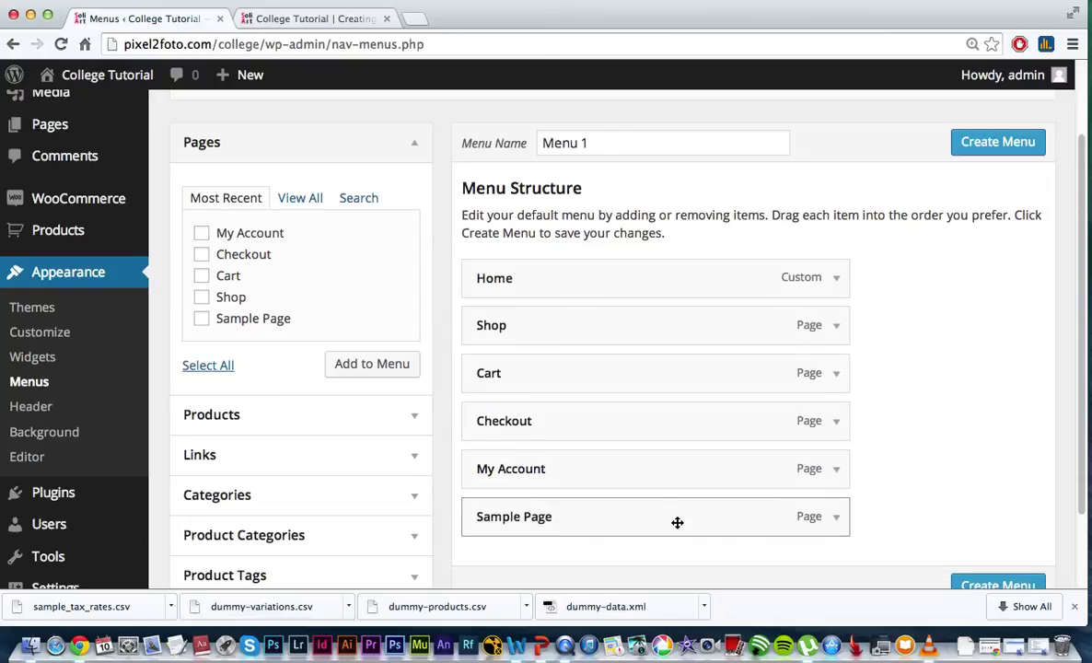
scroll(752, 516, down, 1)
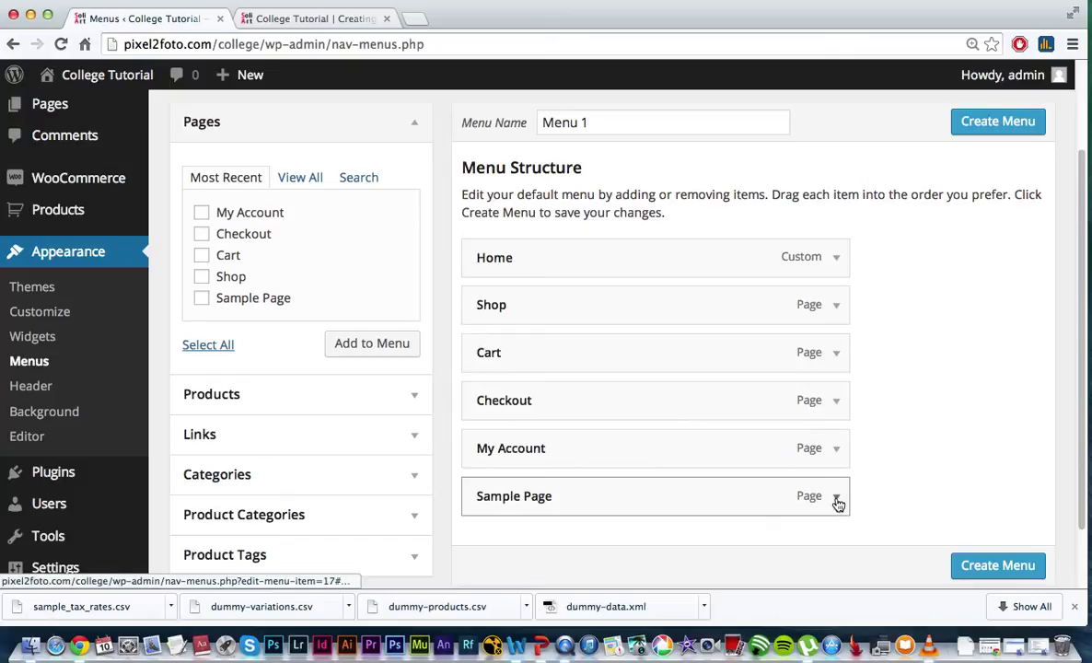
Remove Sample Page and save Menu 1 with Home, Shop, Cart, Checkout, My Account
click(837, 499)
scroll(836, 500, down, 5)
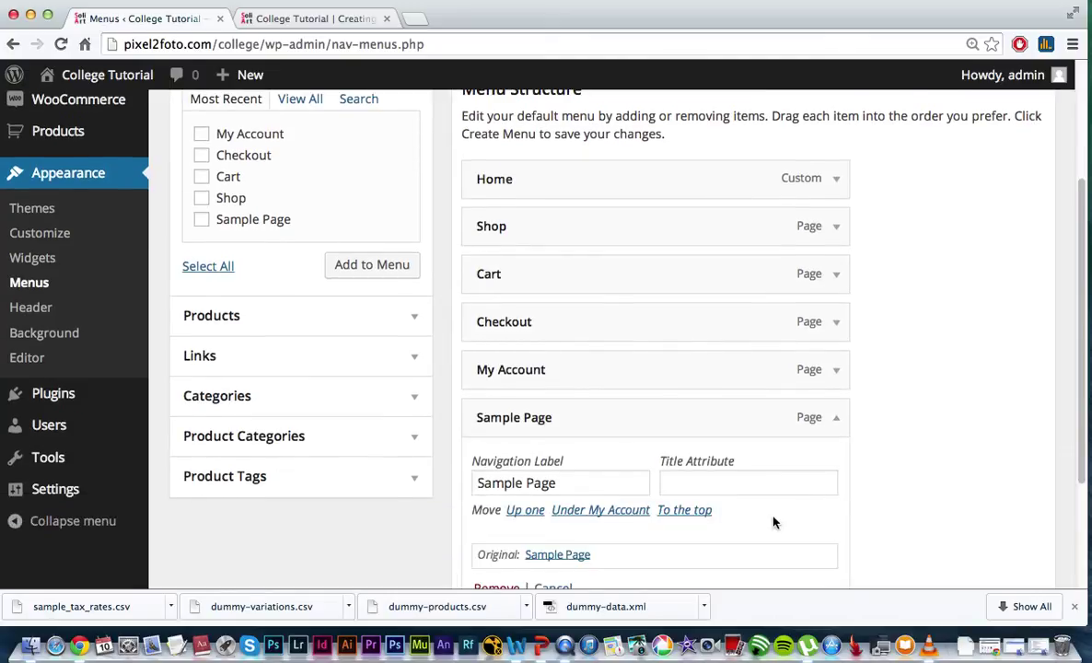
scroll(775, 520, down, 1)
click(498, 572)
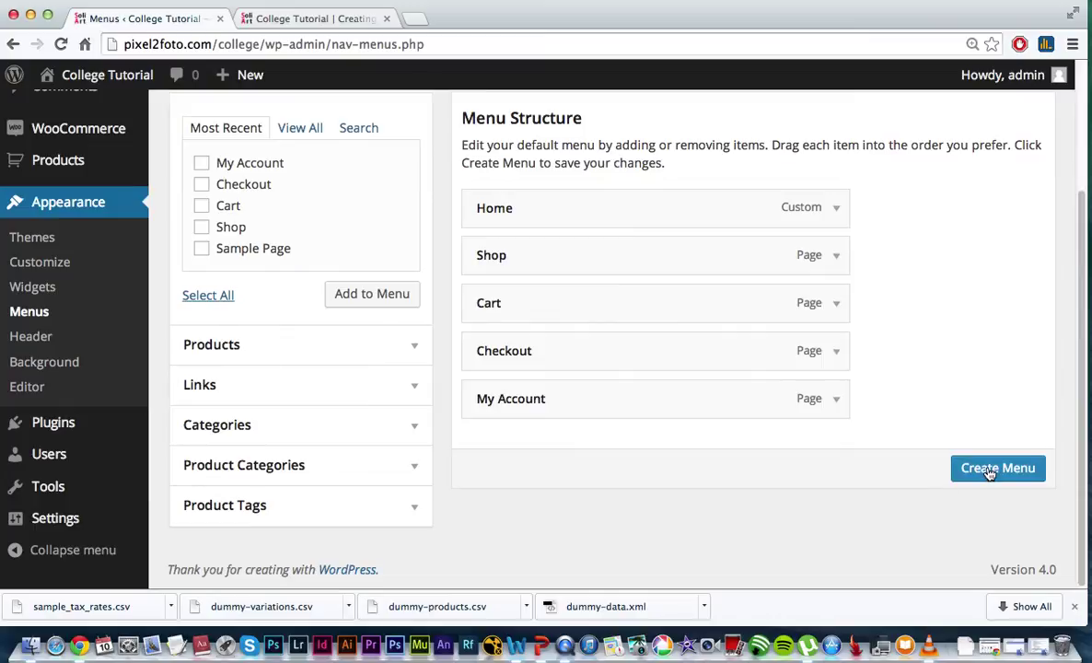
click(989, 471)
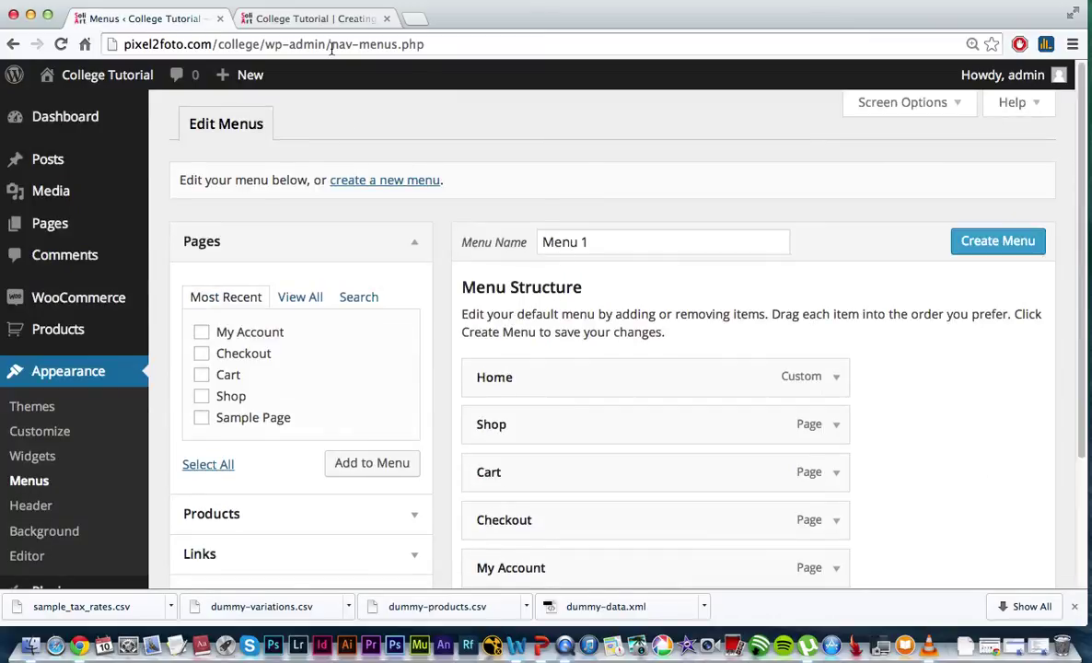
click(325, 22)
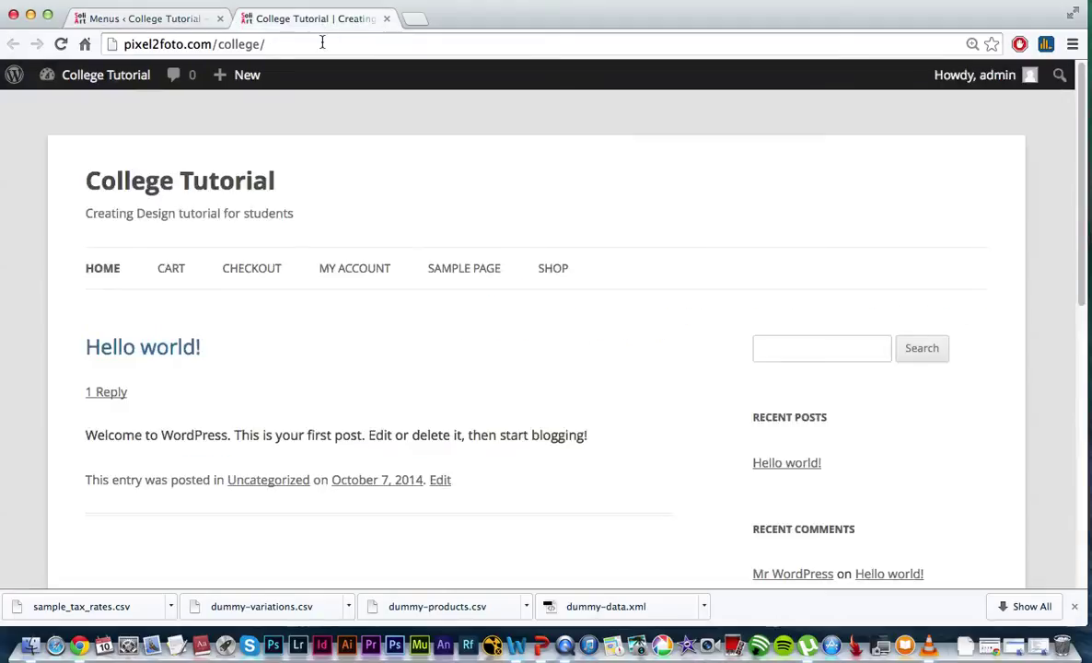
Reload the live site to check its current navigation bar
click(62, 45)
Back in the Menu 1 editor, bring up Screen Options
click(150, 20)
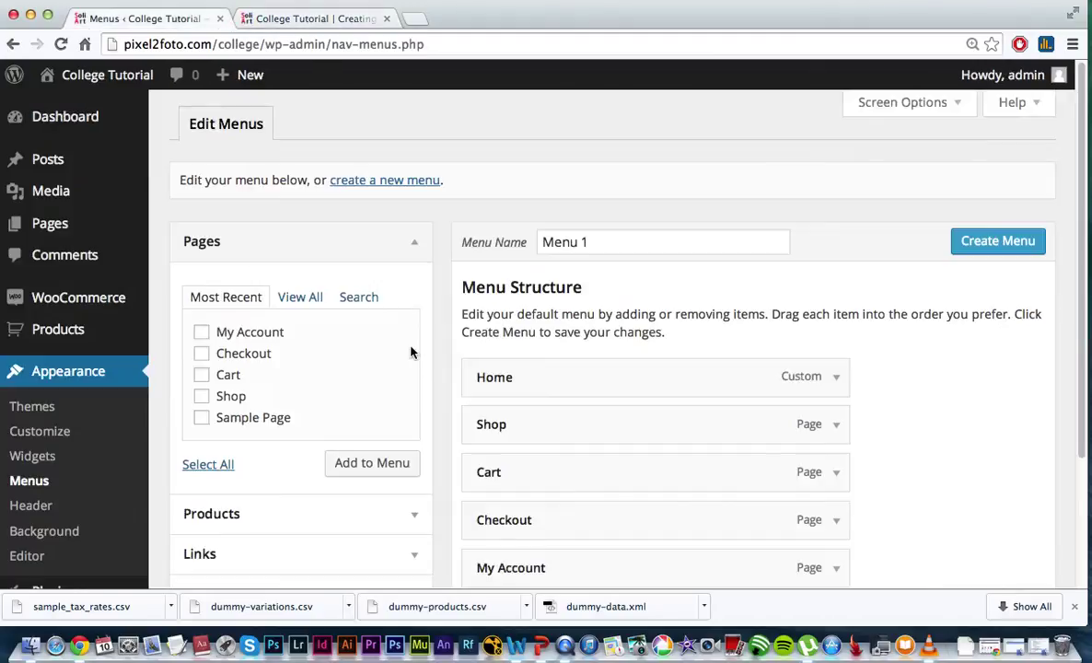
scroll(429, 368, down, 2)
scroll(434, 373, down, 2)
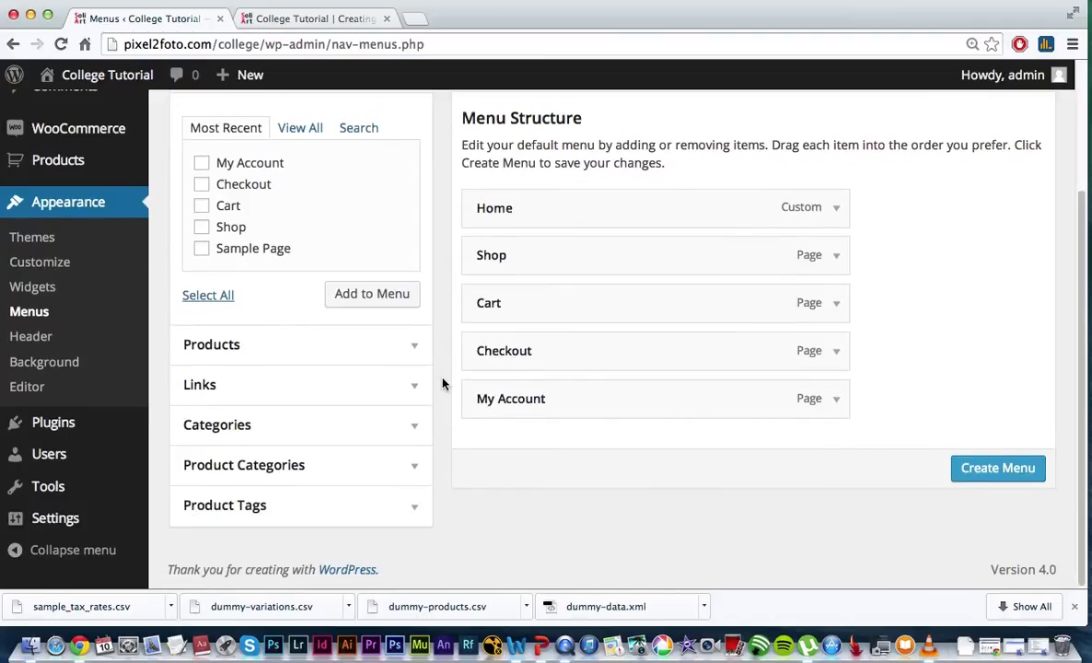
scroll(443, 384, up, 2)
scroll(443, 384, up, 2)
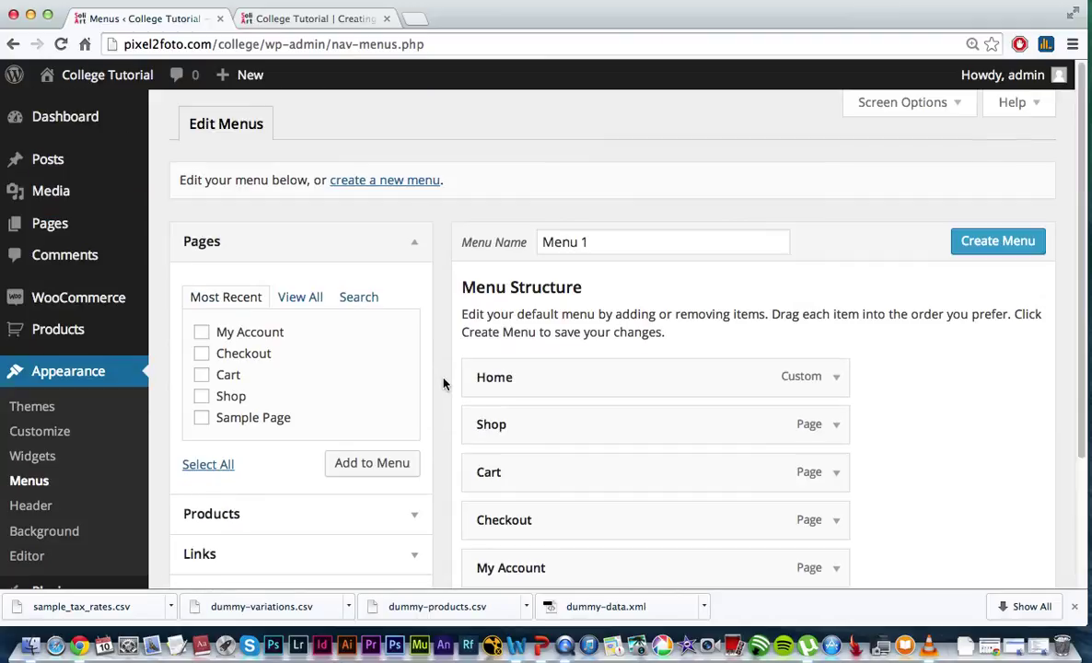
click(949, 107)
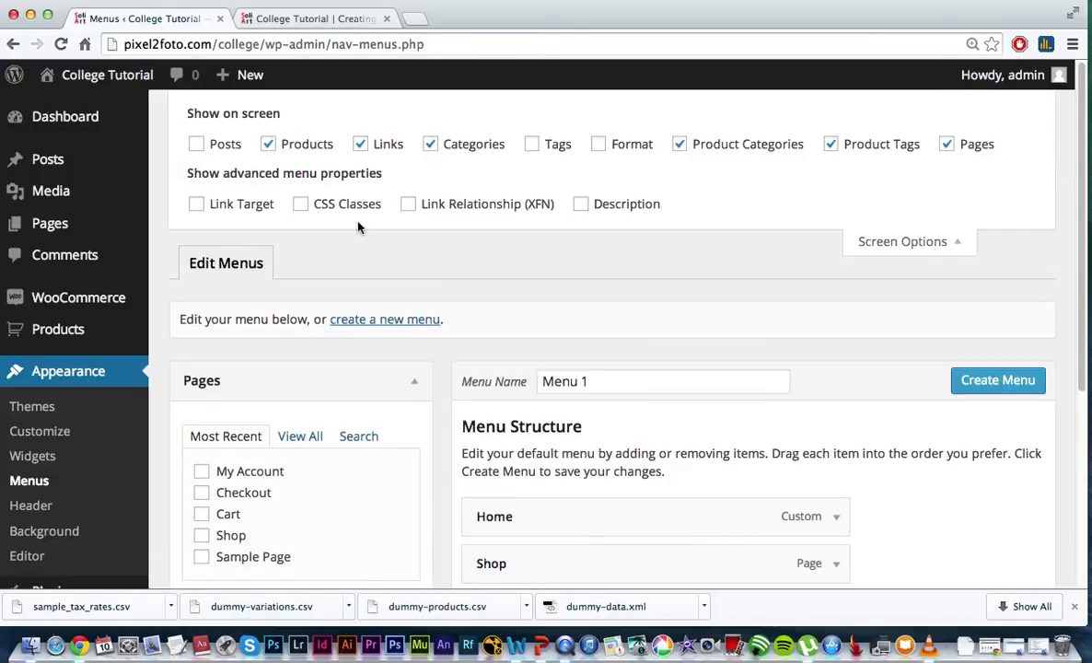
Enable Posts as menu items and list all six pages in the Pages box
scroll(433, 246, down, 1)
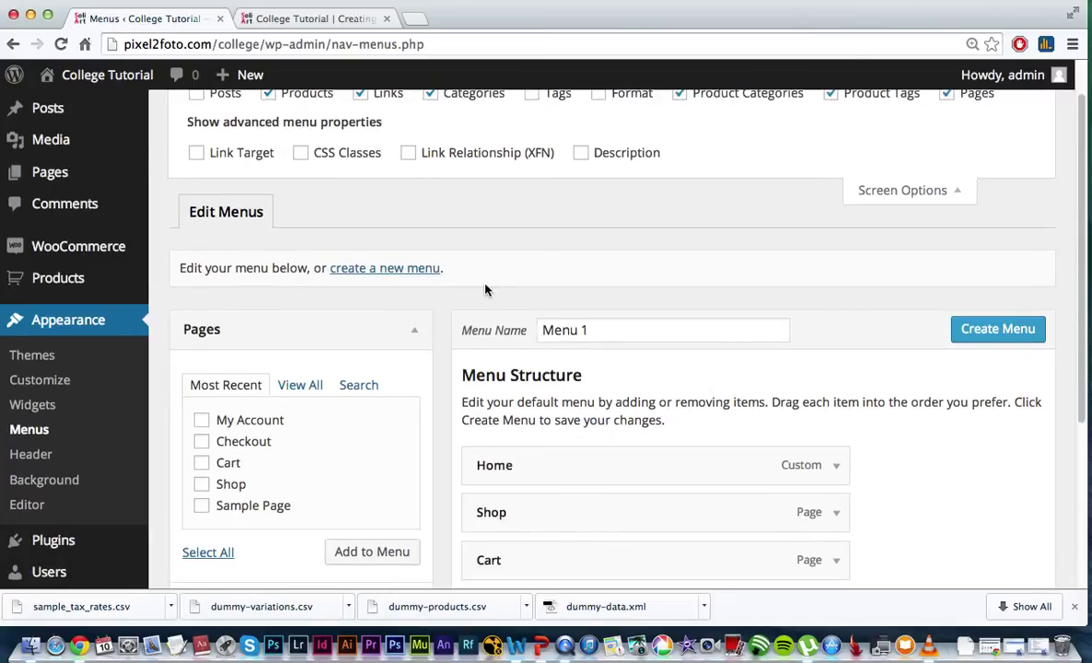
scroll(485, 290, down, 3)
click(613, 221)
scroll(631, 230, down, 1)
scroll(571, 397, down, 1)
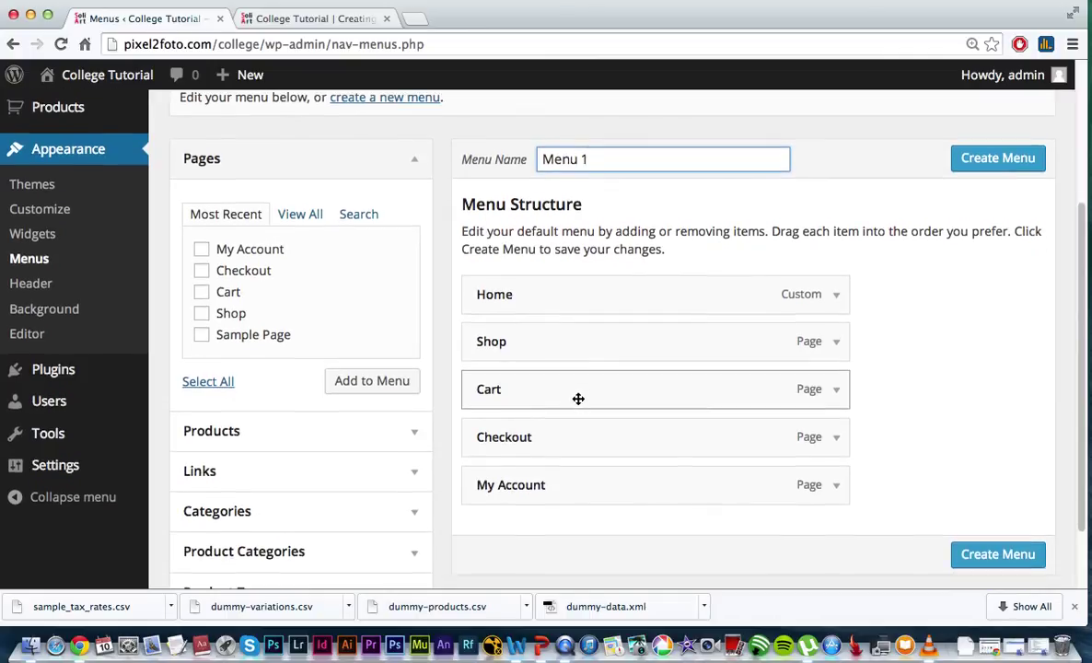
scroll(925, 396, up, 5)
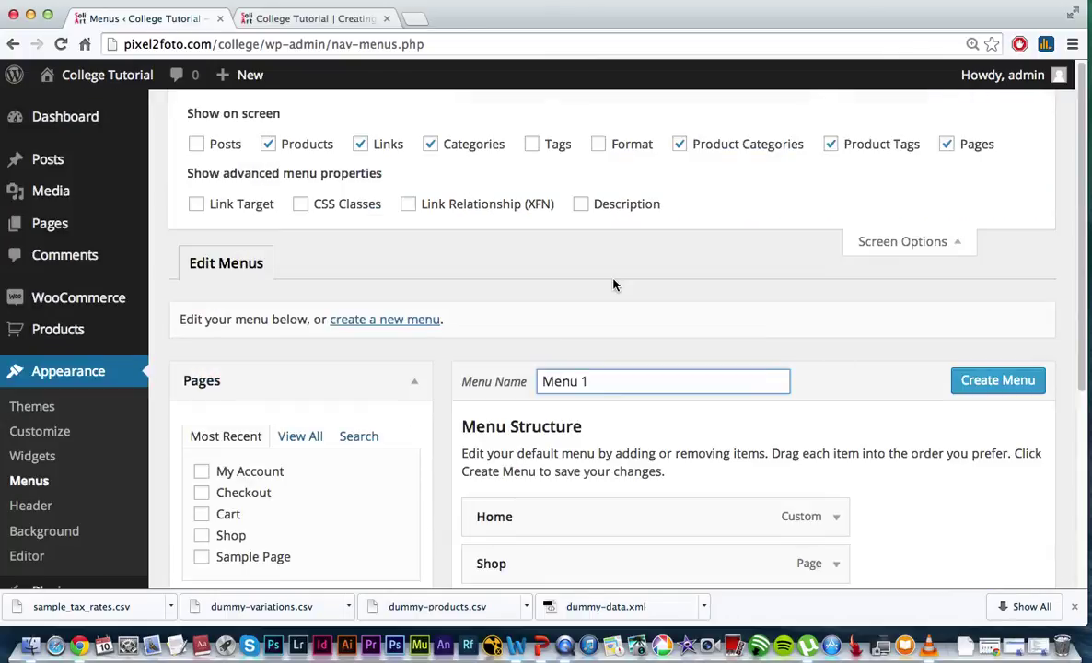
click(196, 145)
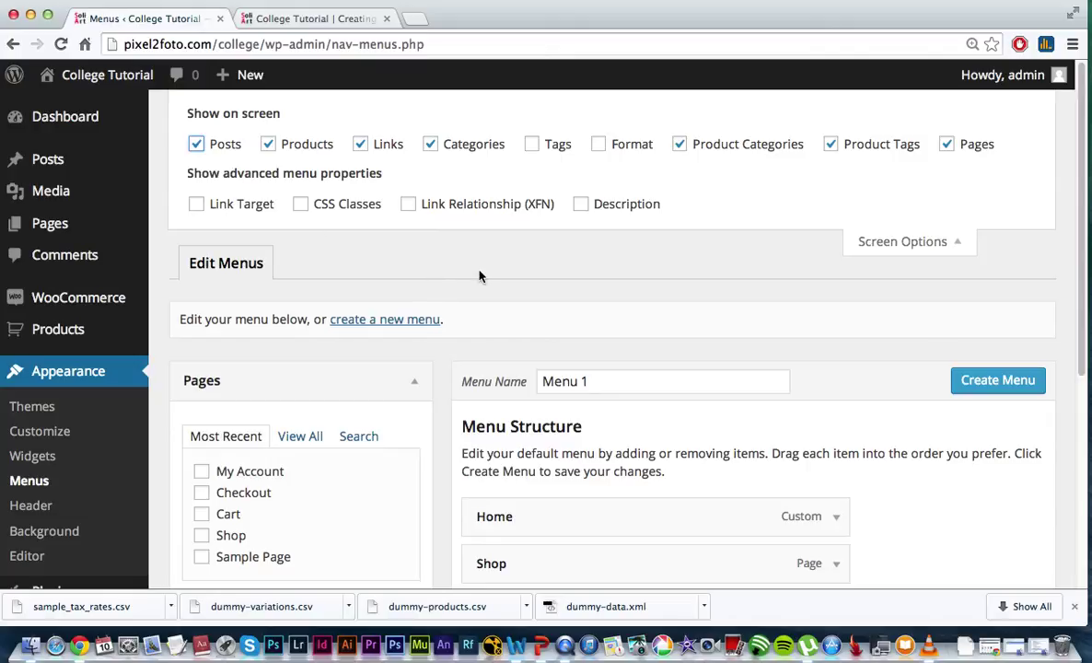
scroll(771, 271, down, 1)
scroll(771, 270, down, 2)
scroll(744, 284, down, 2)
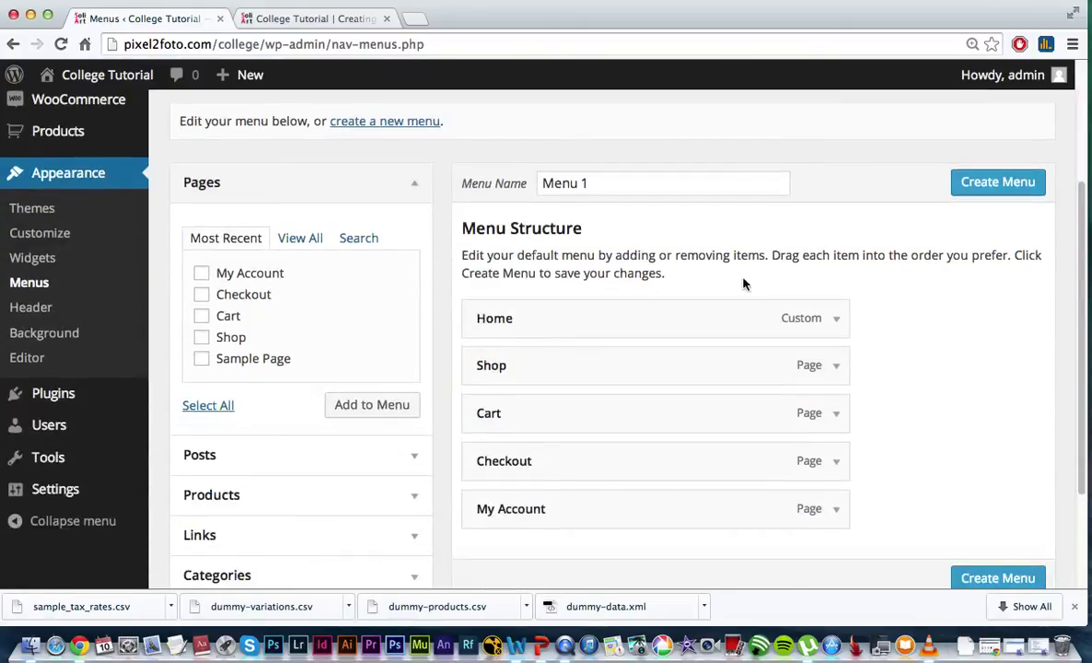
click(309, 243)
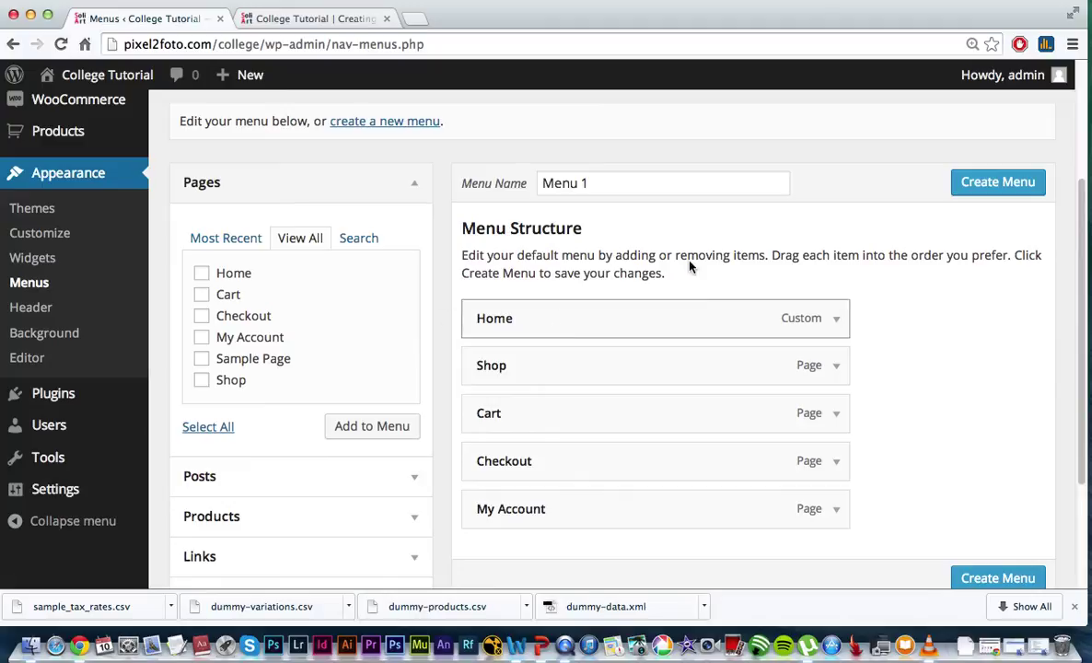
Create the menu, replace '1' in 'Menu 1' with 'Main', and save it
click(967, 183)
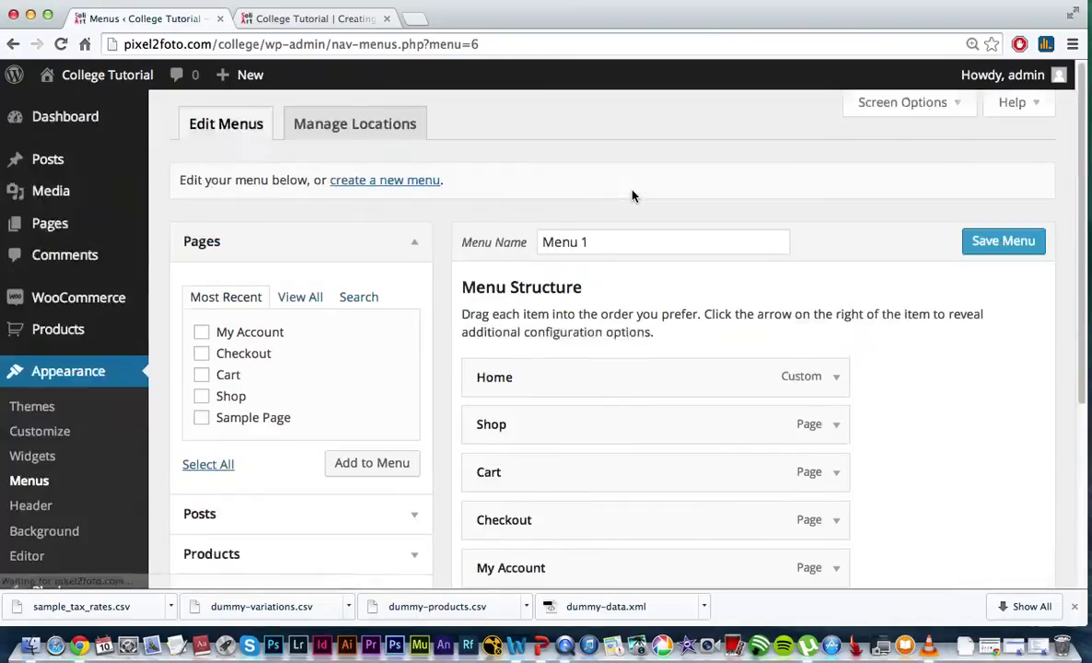
click(609, 242)
double_click(583, 241)
key(BackSpace)
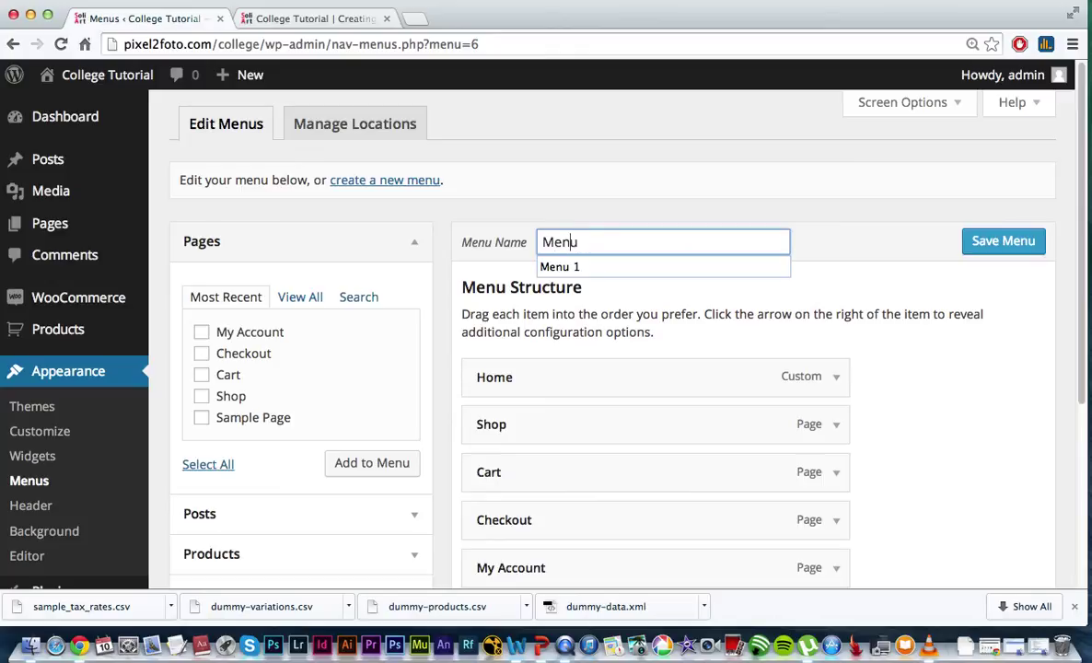
text(Main)
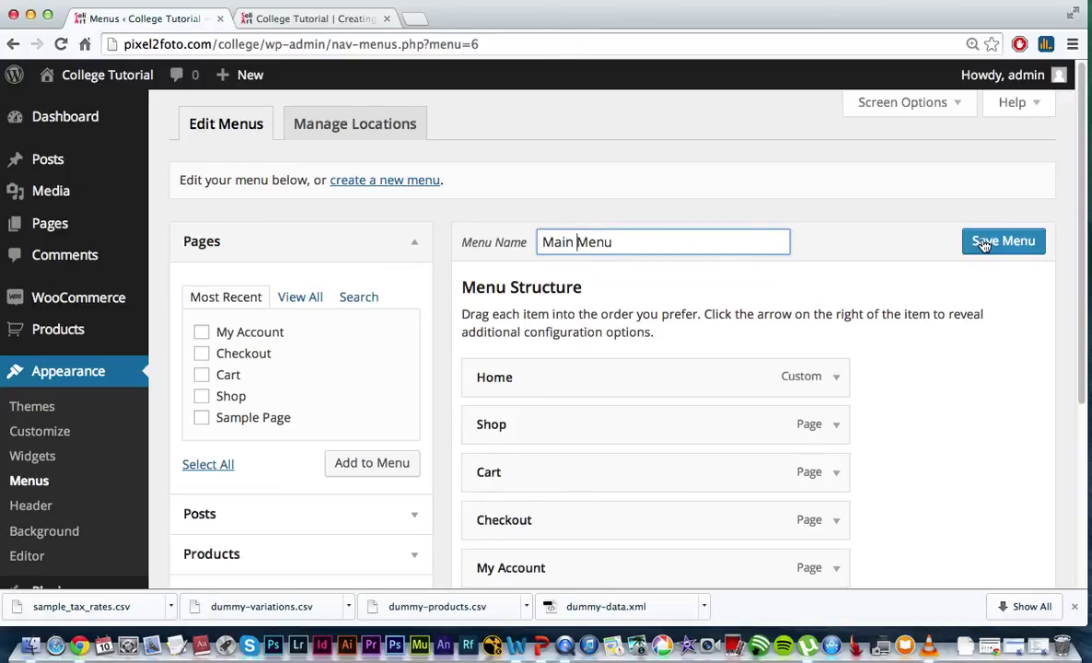
click(984, 243)
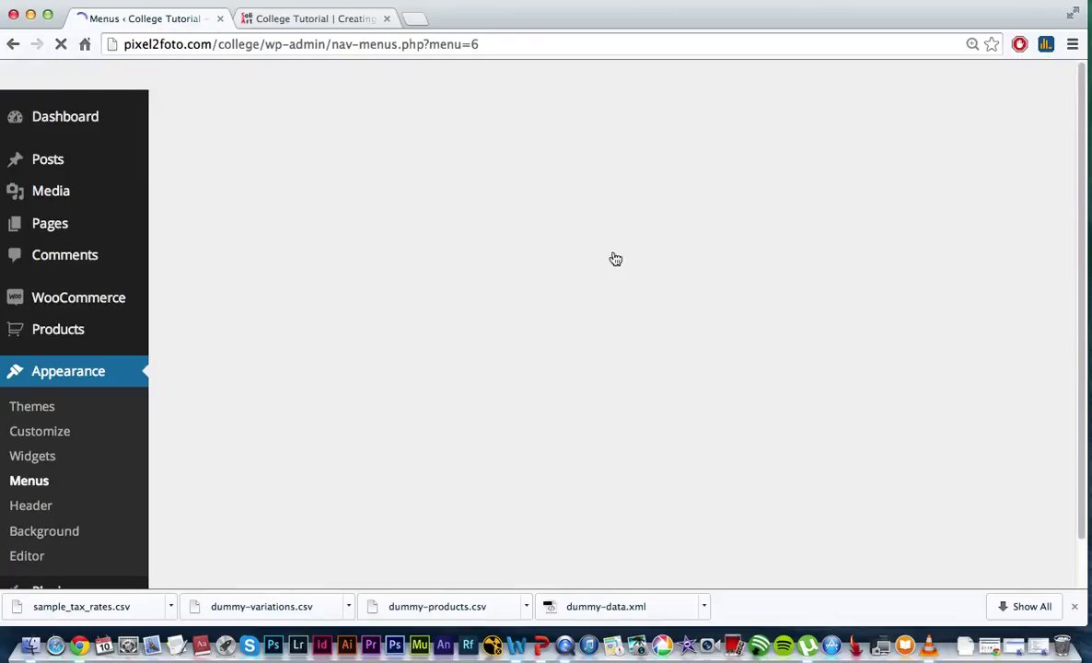
scroll(617, 259, down, 2)
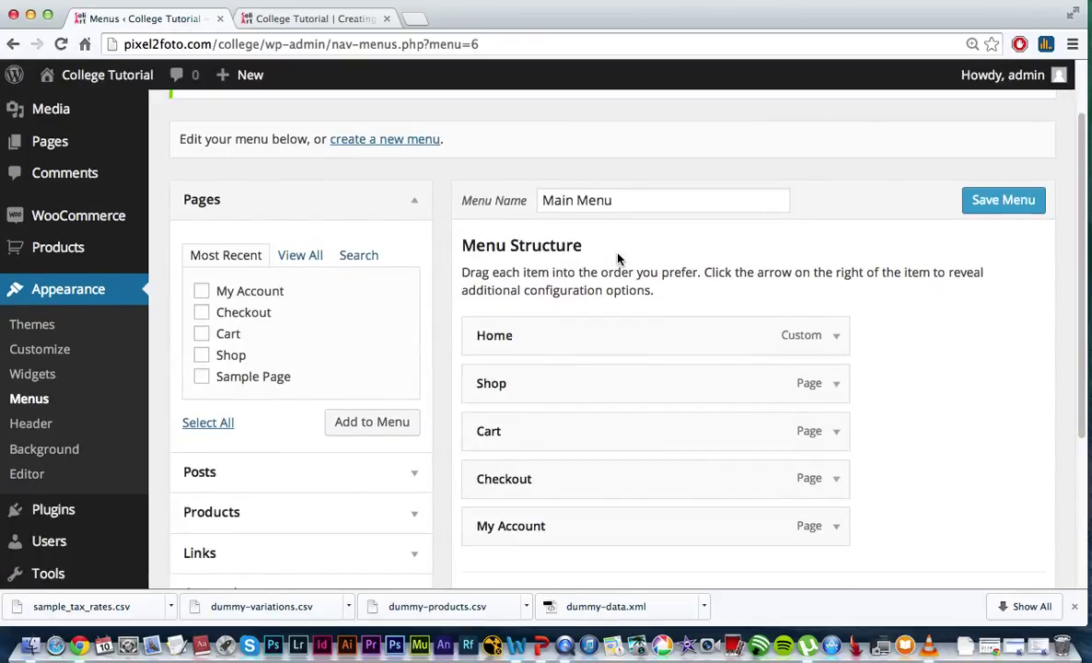
Tick Primary Menu under Menu Settings' theme locations for Main Menu and save it
scroll(618, 258, down, 1)
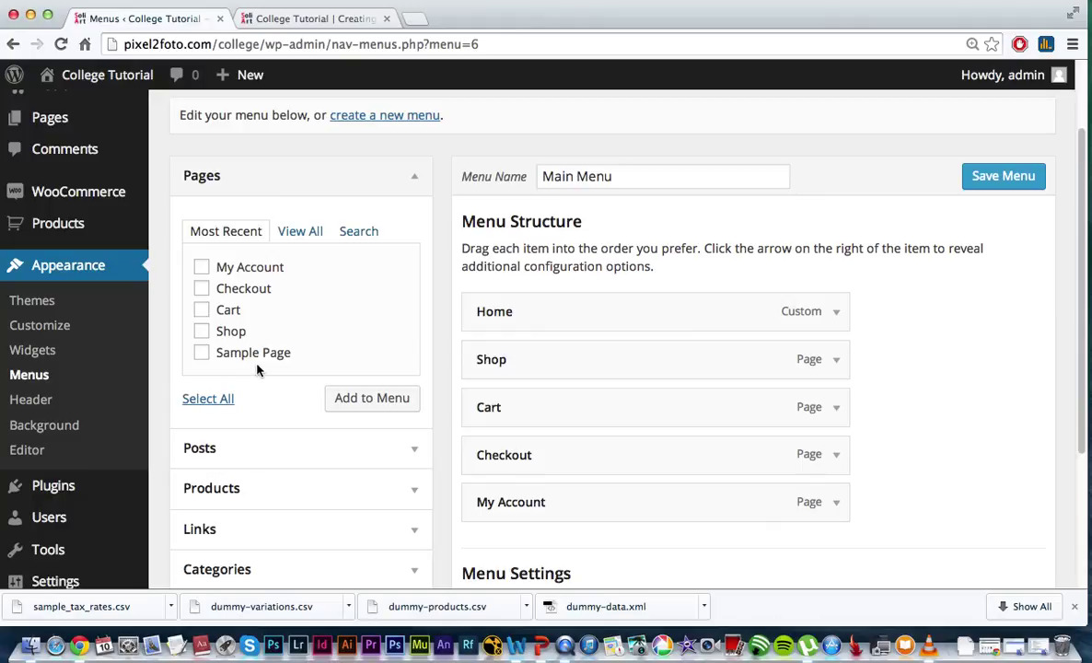
scroll(816, 318, down, 1)
scroll(814, 322, down, 2)
scroll(812, 324, down, 1)
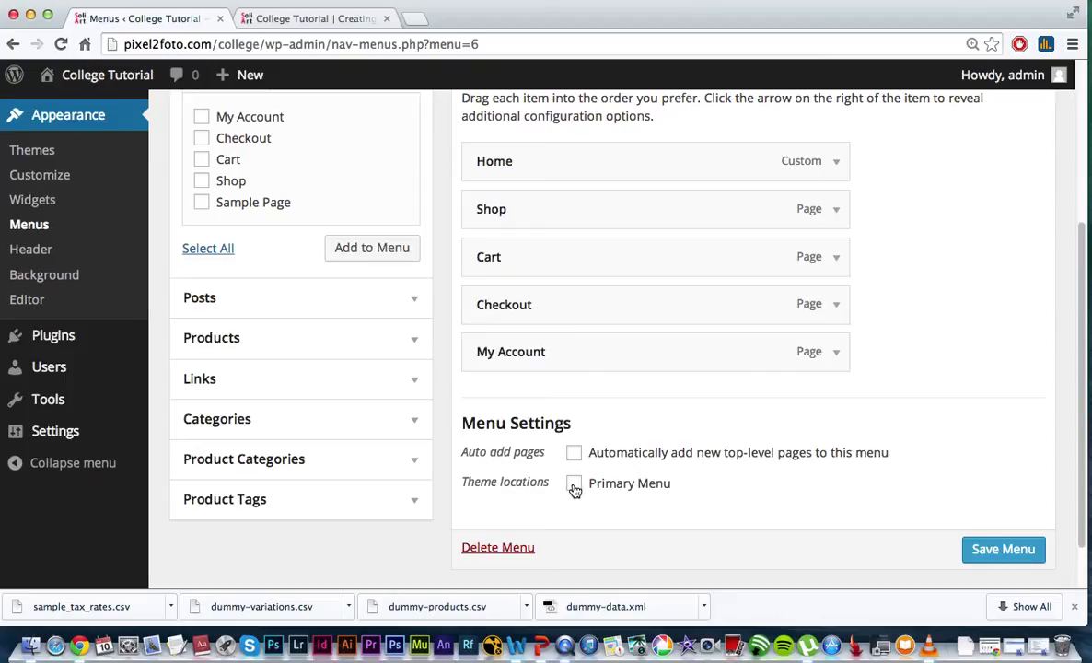
click(574, 488)
scroll(523, 481, down, 2)
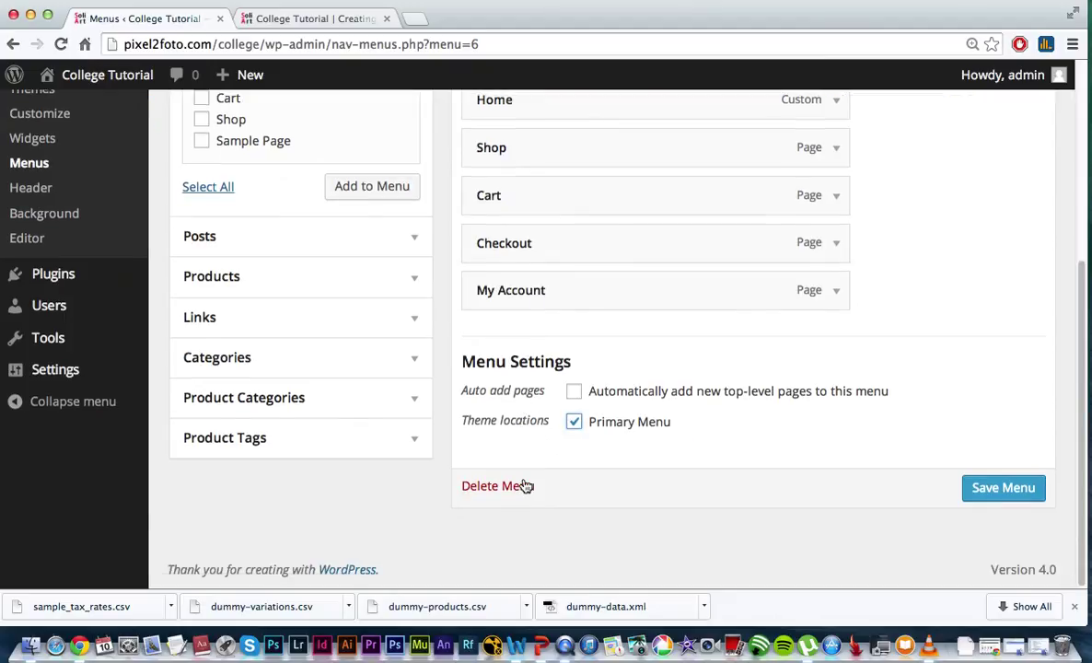
click(983, 492)
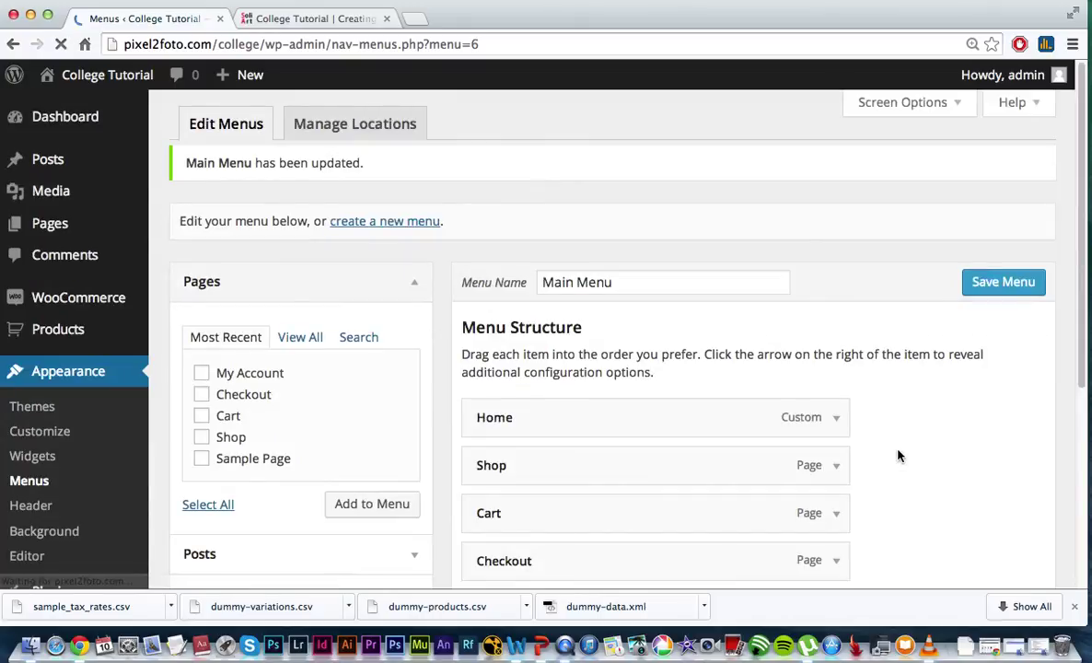
Reload the live College Tutorial site, open its empty Shop page, then return home
click(291, 18)
click(58, 44)
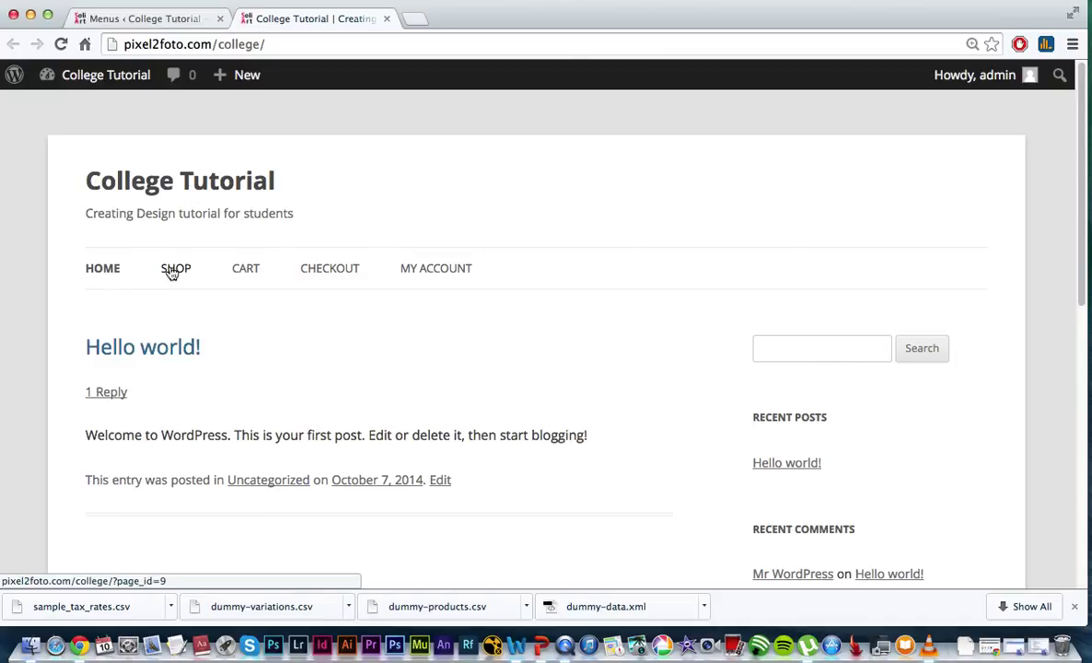
click(171, 273)
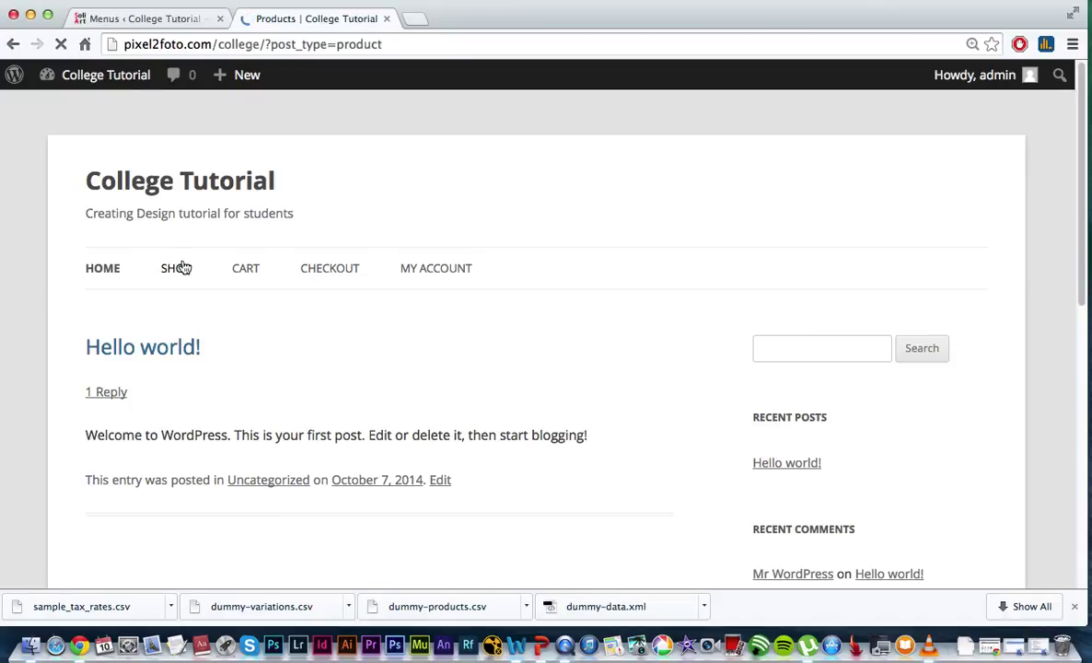
click(112, 271)
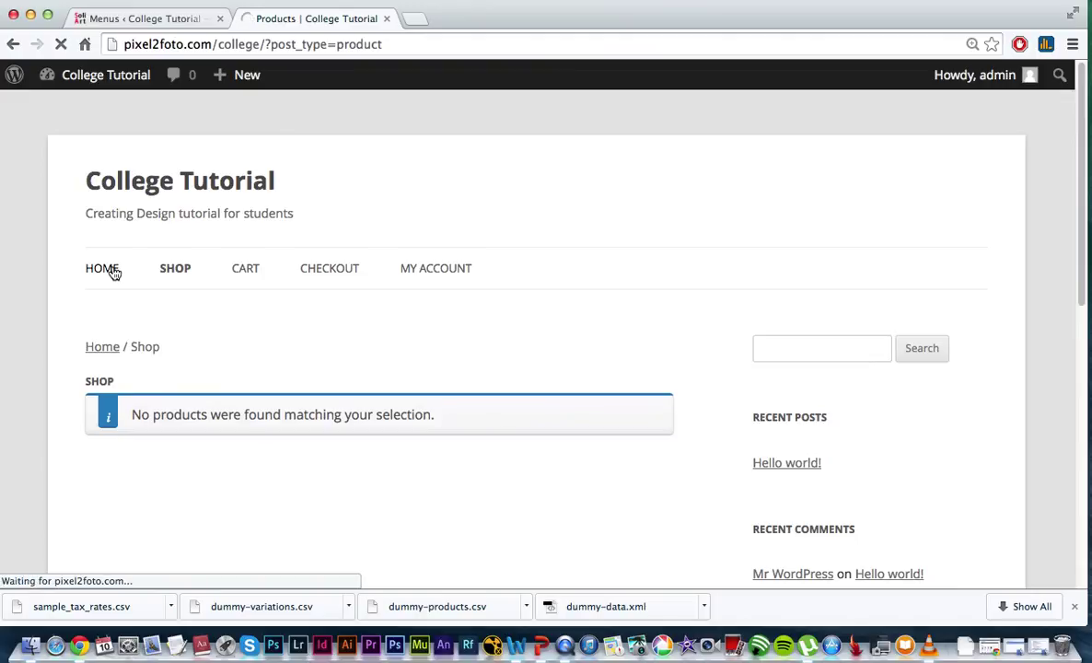